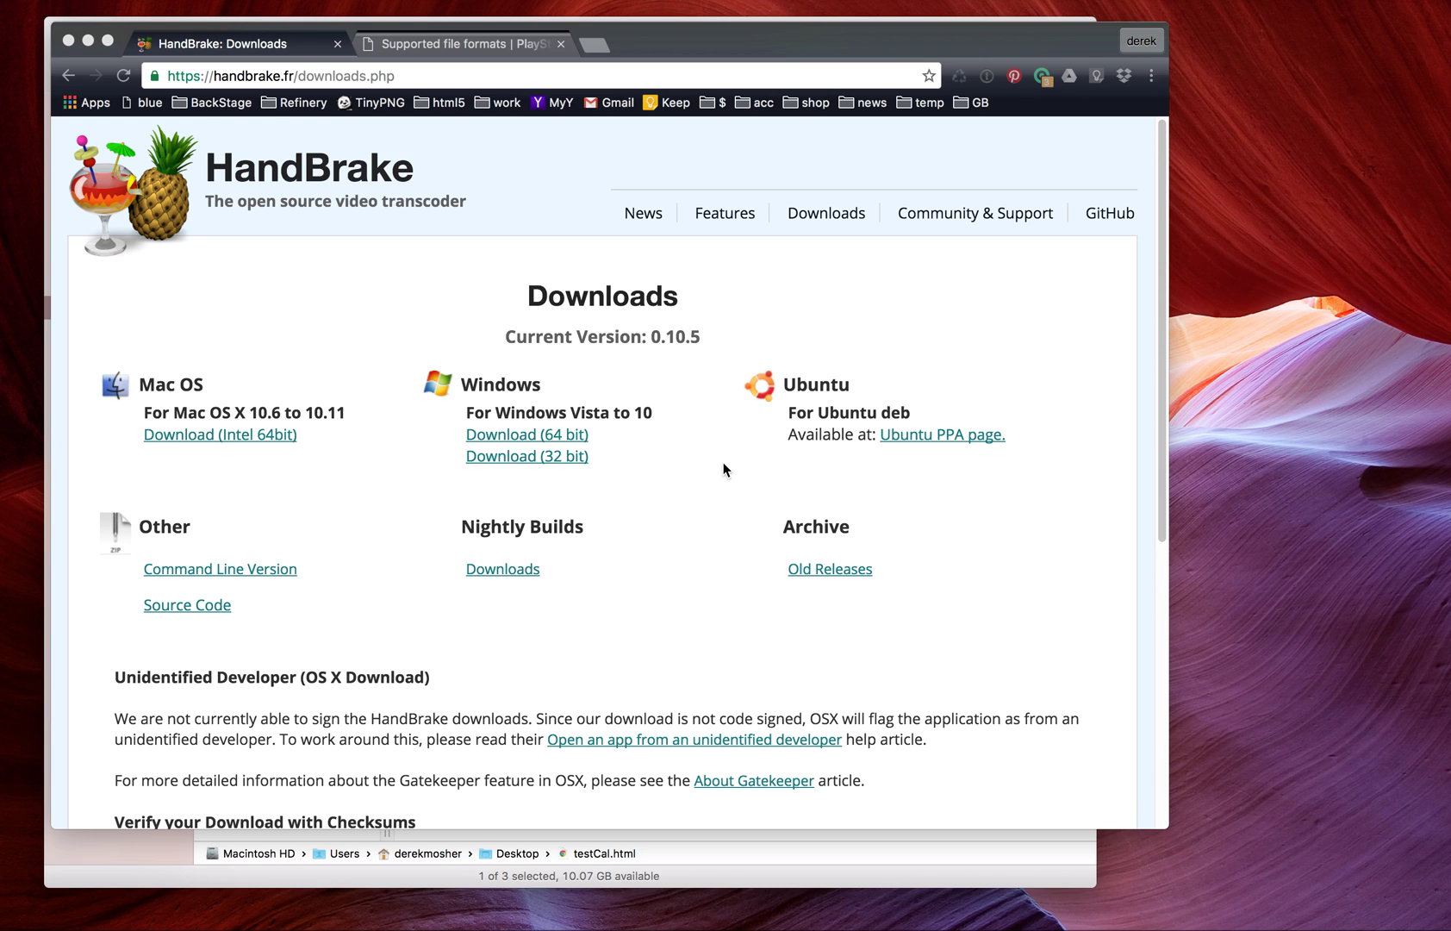
# On the HandBrake website, go back to the home page and open the downloads for other platforms
pyautogui.click(68, 75)
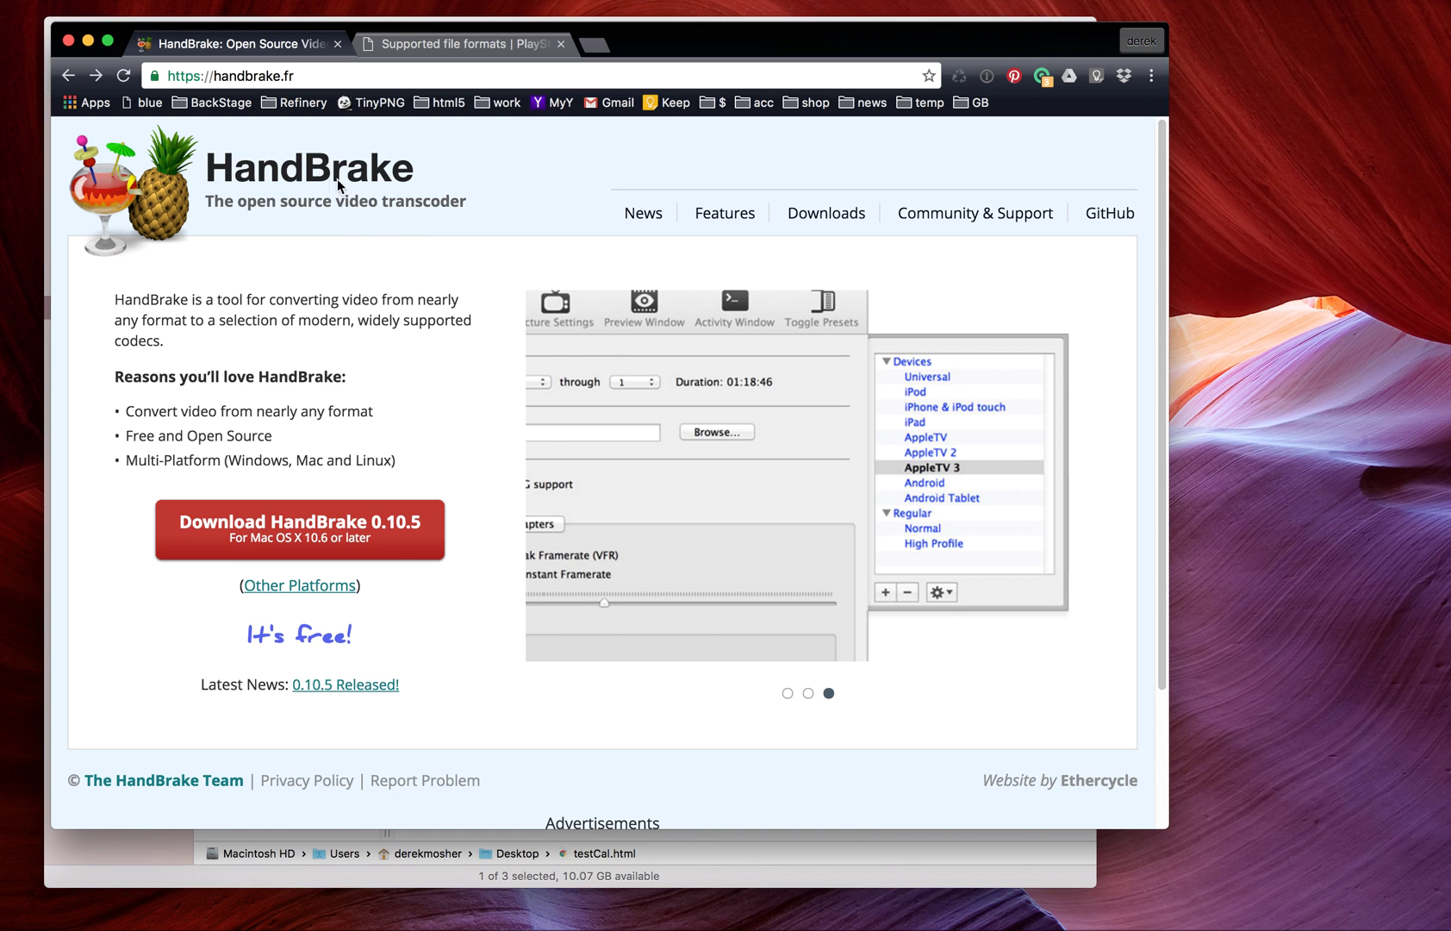
pyautogui.click(270, 74)
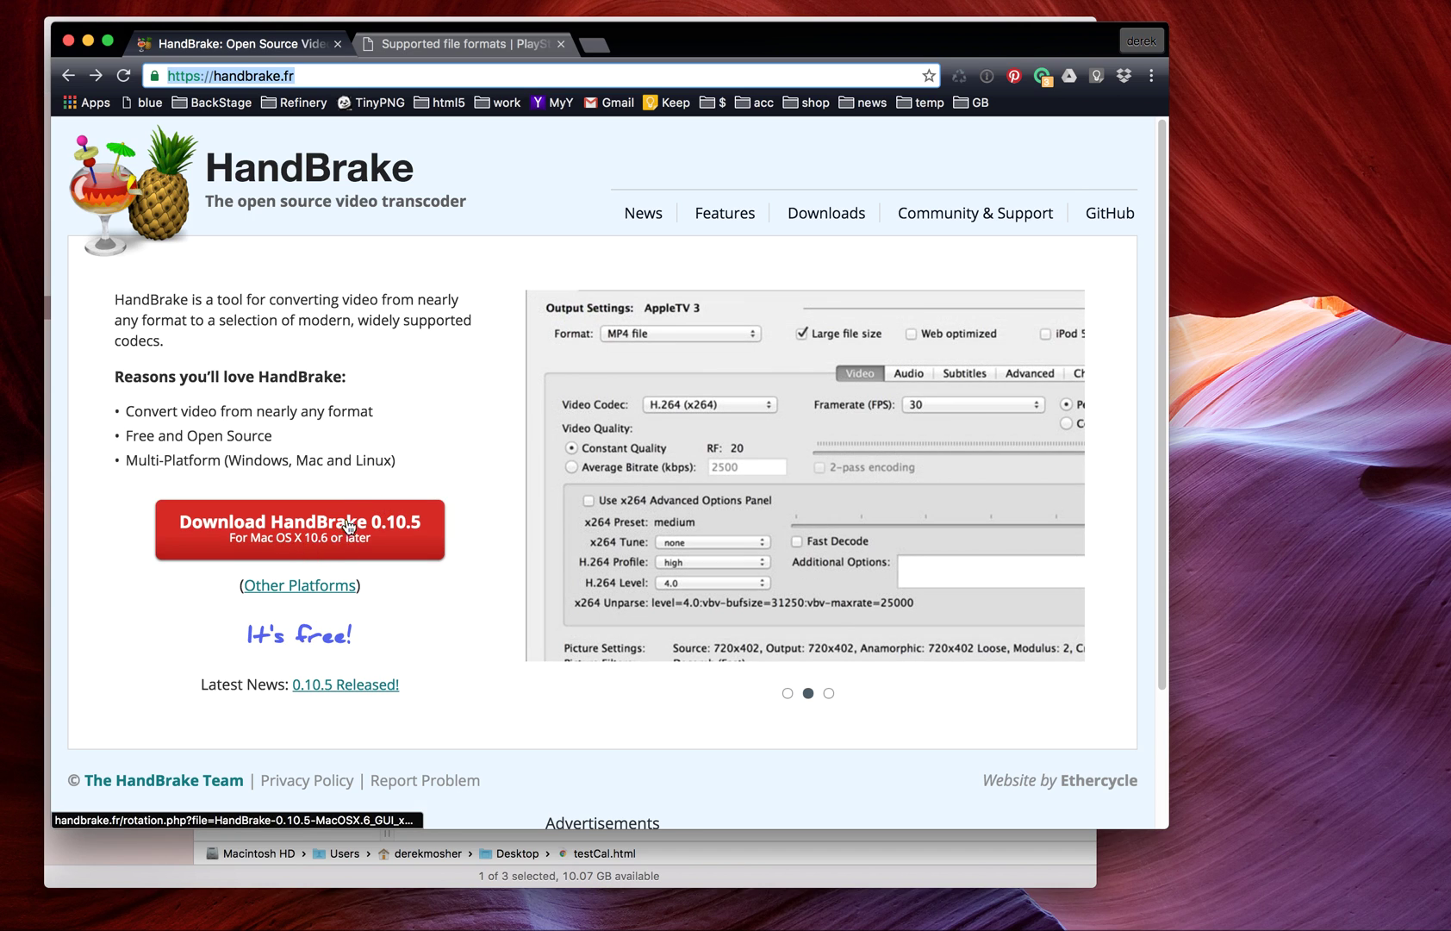
pyautogui.click(301, 588)
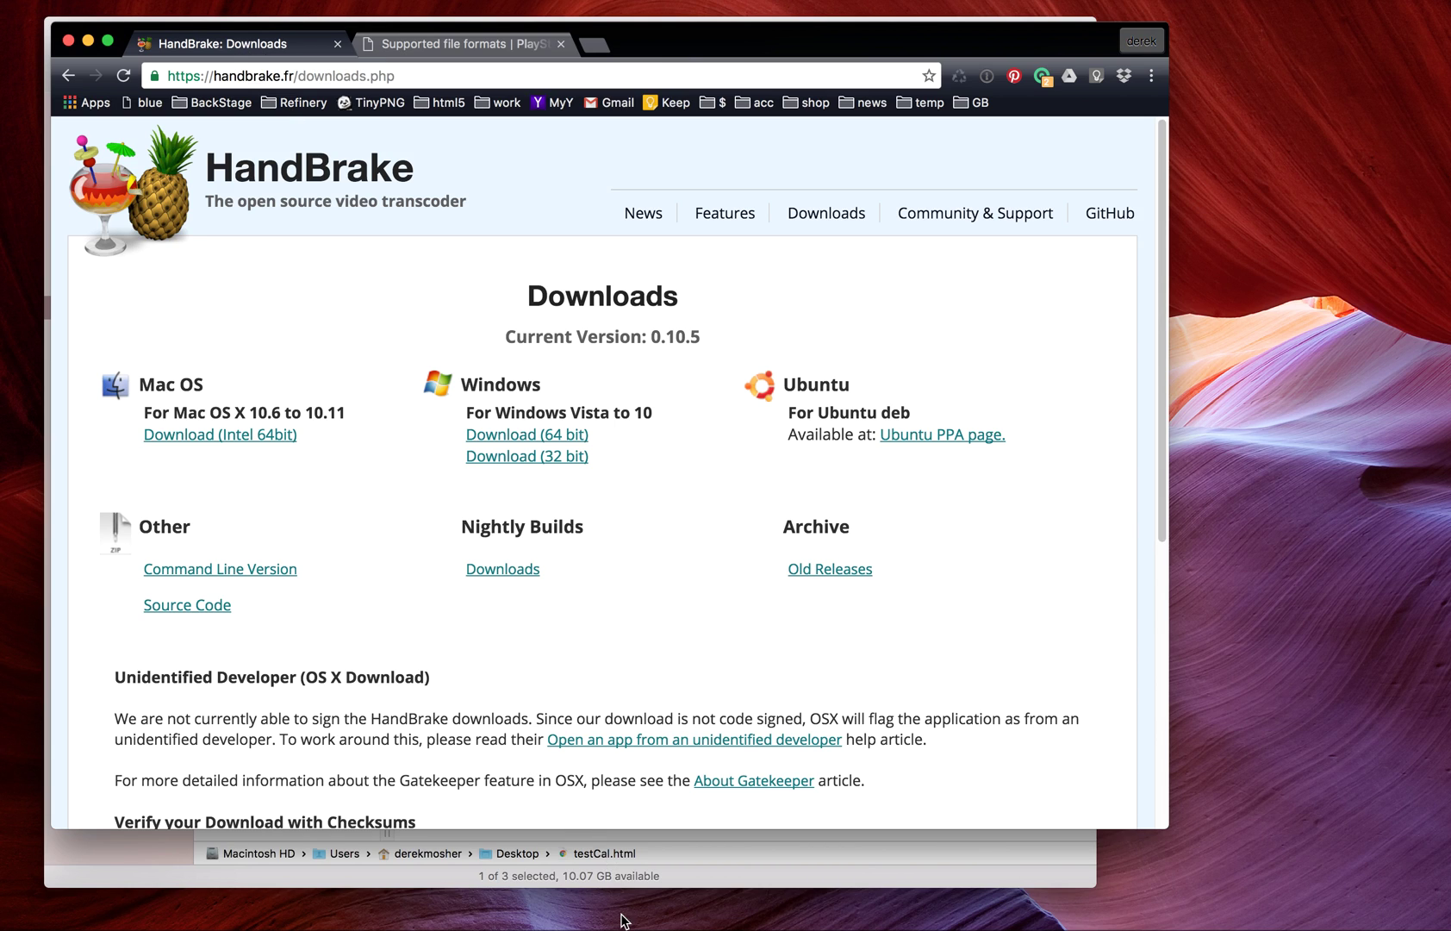
# Launch HandBrake, minimize Chrome and Finder, and load mkv_noAudio 1.mkv from the 'more' folder as the source
pyautogui.click(957, 920)
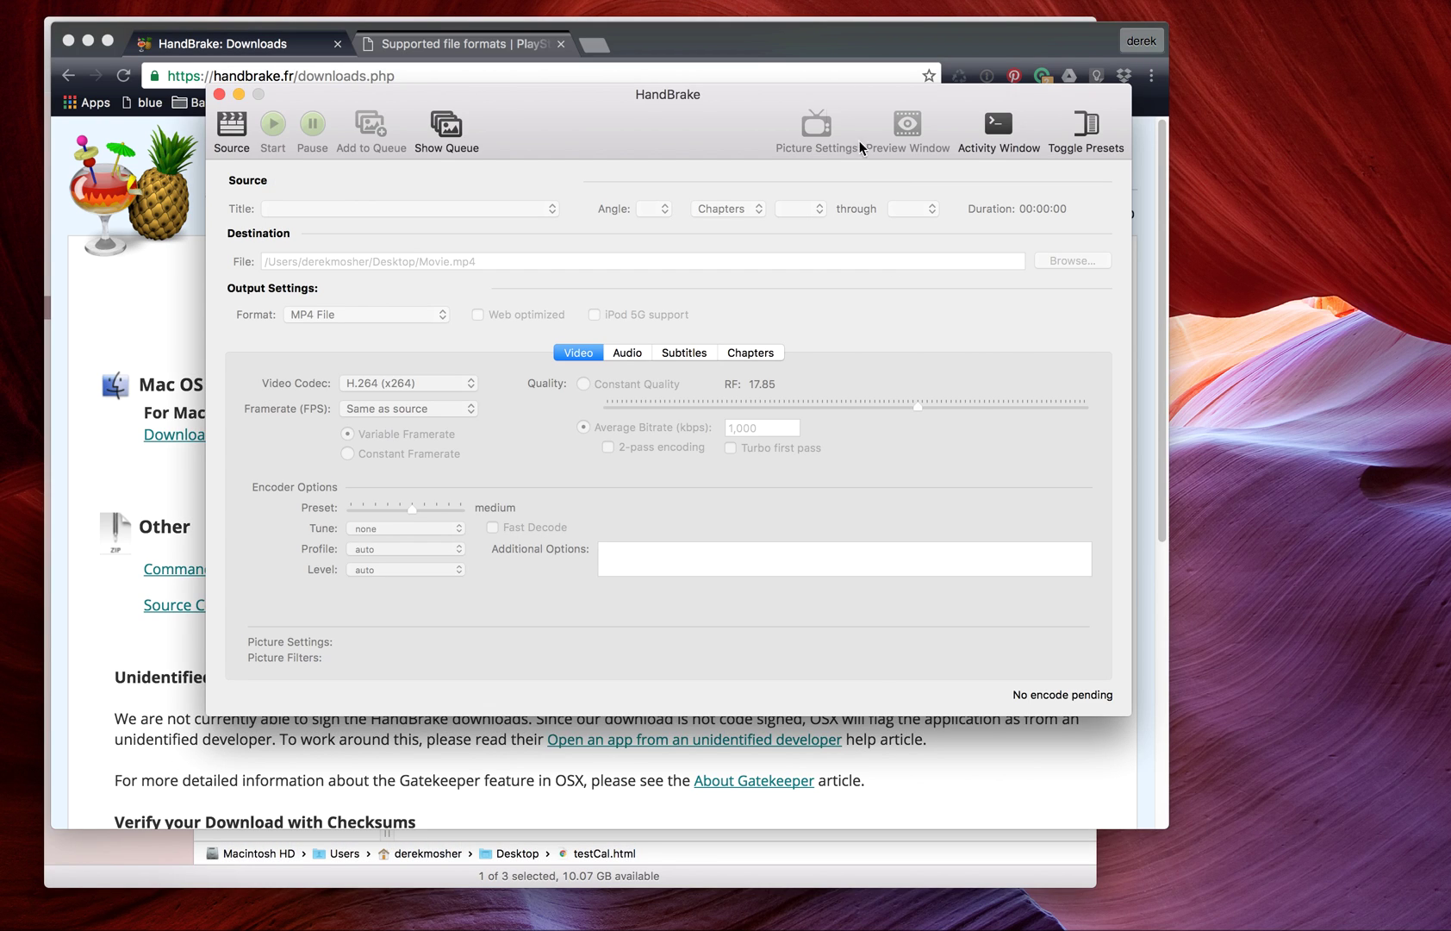
pyautogui.moveTo(699, 109); pyautogui.dragTo(597, 115)
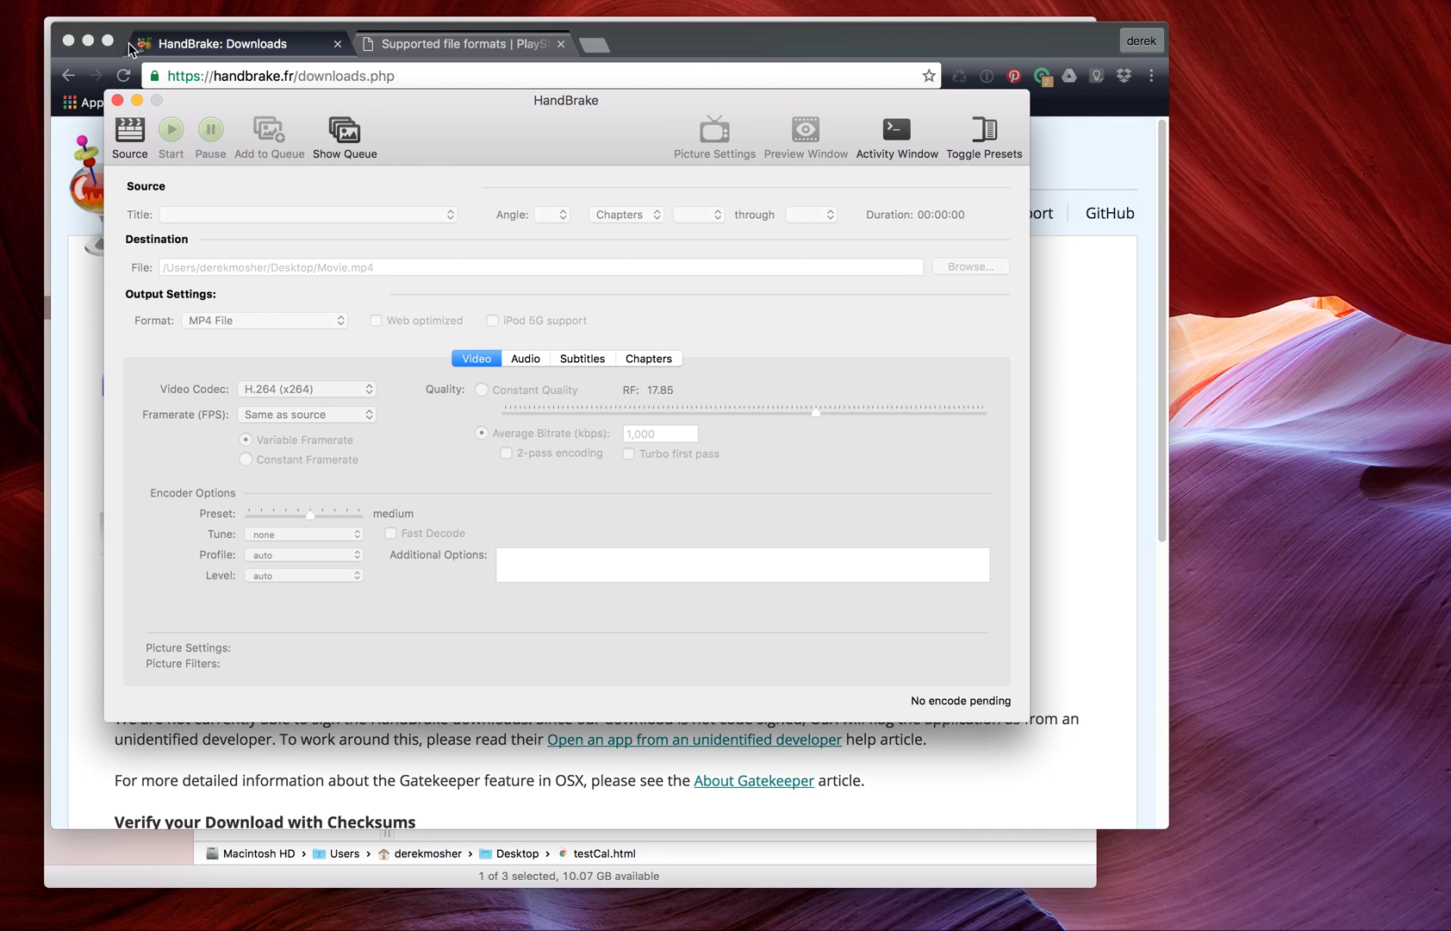
pyautogui.click(91, 41)
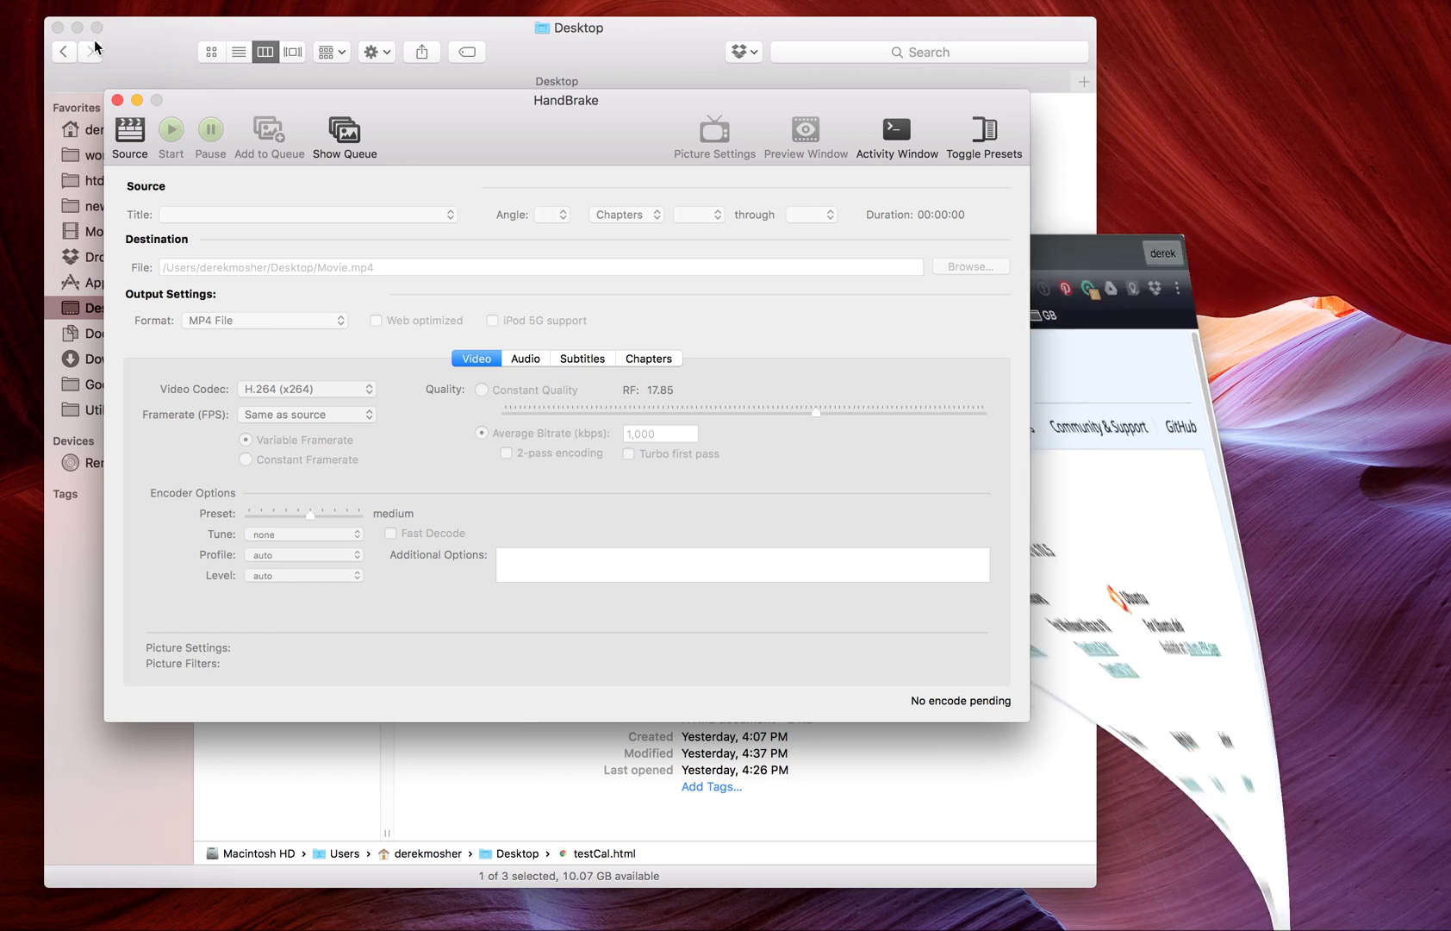
pyautogui.click(81, 28)
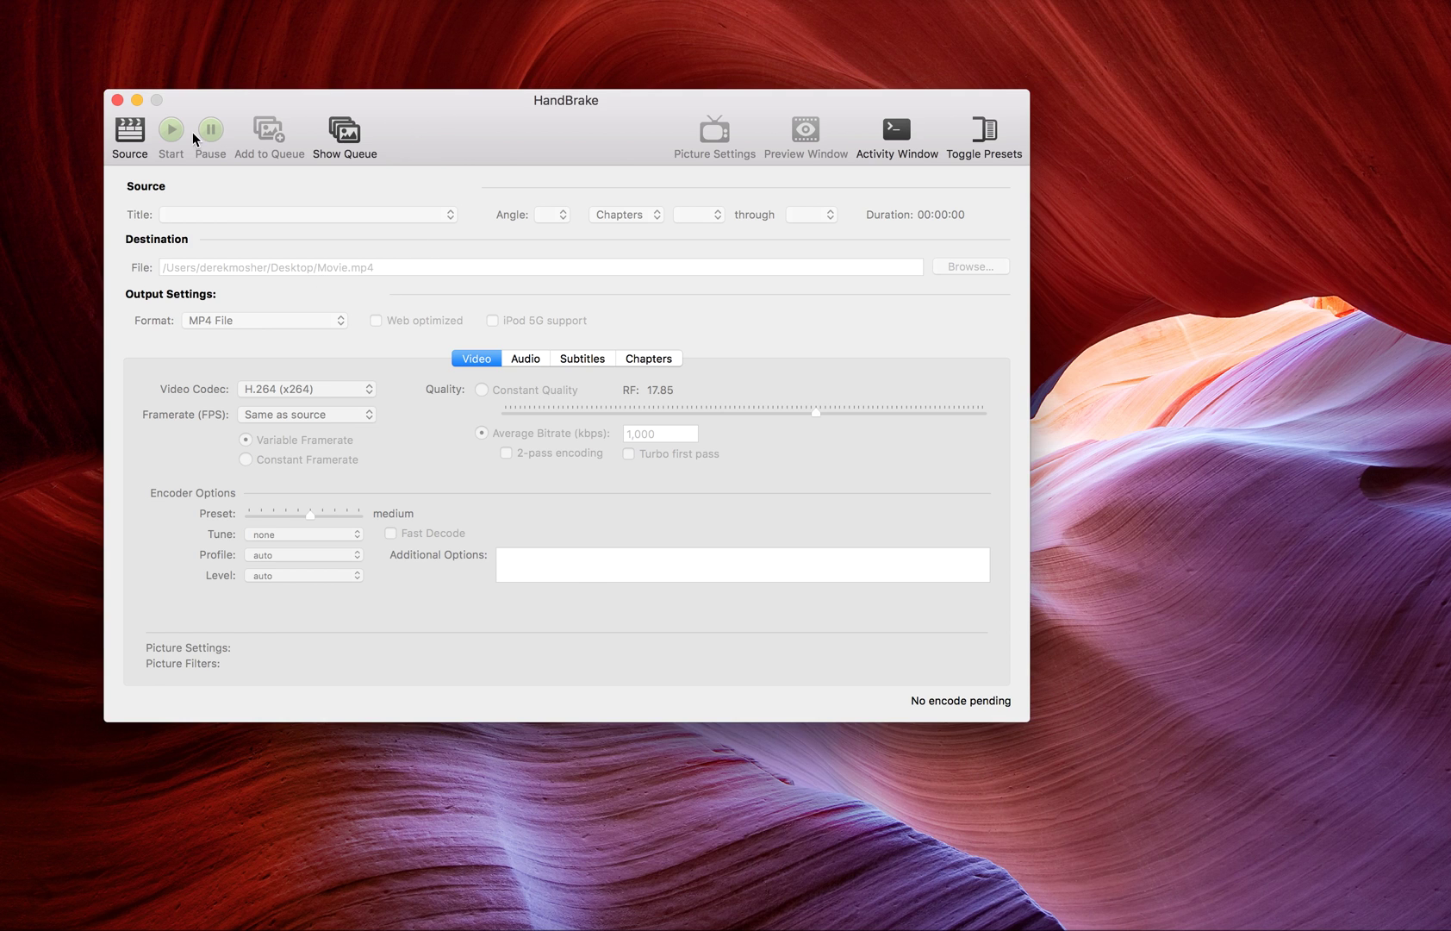
pyautogui.click(131, 133)
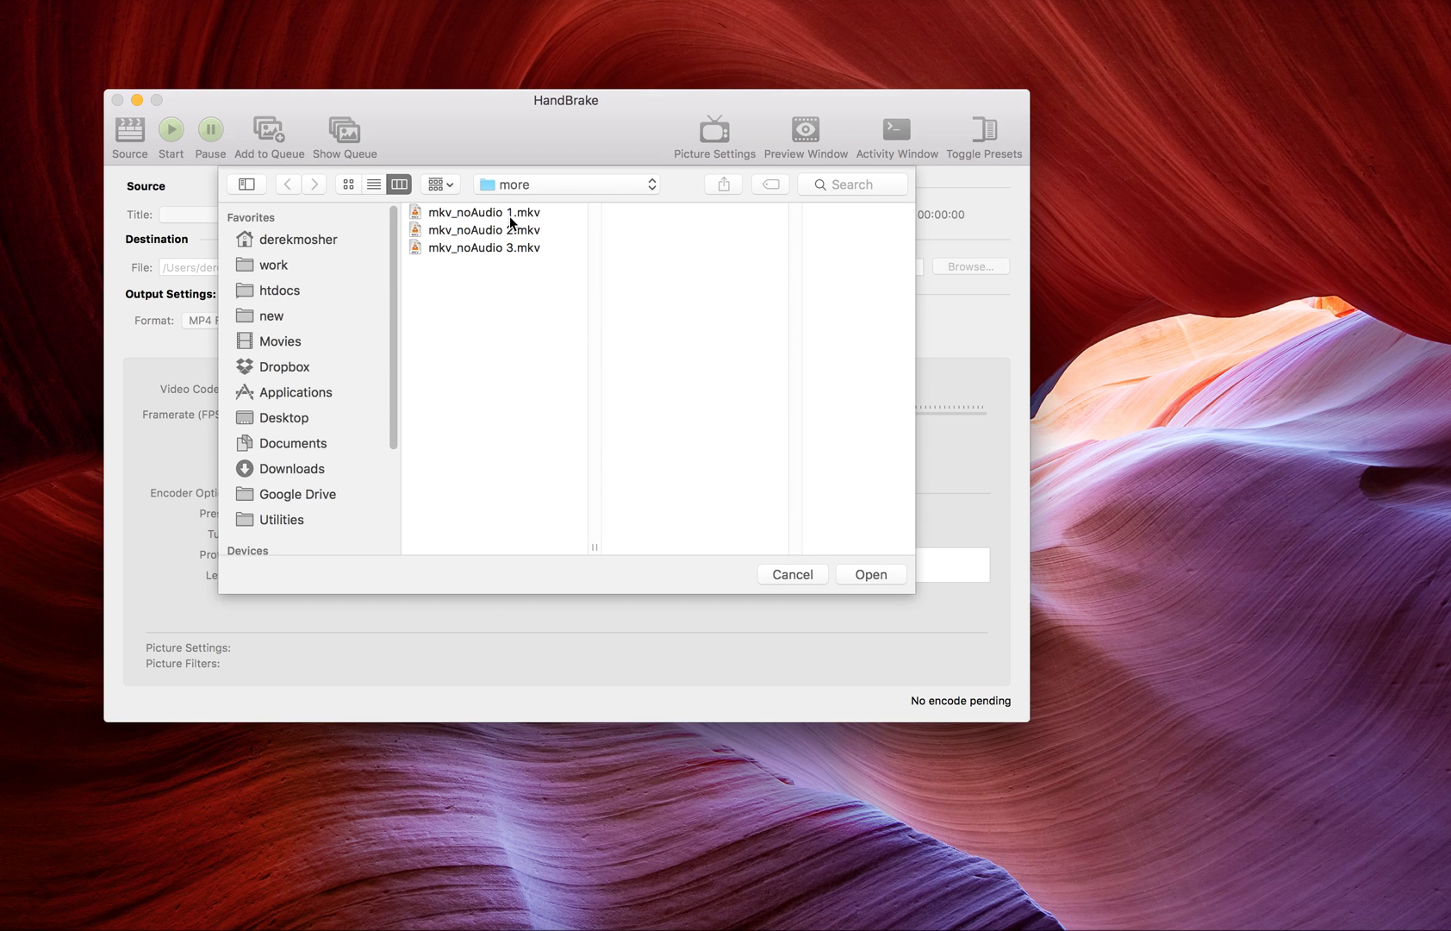
pyautogui.click(511, 217)
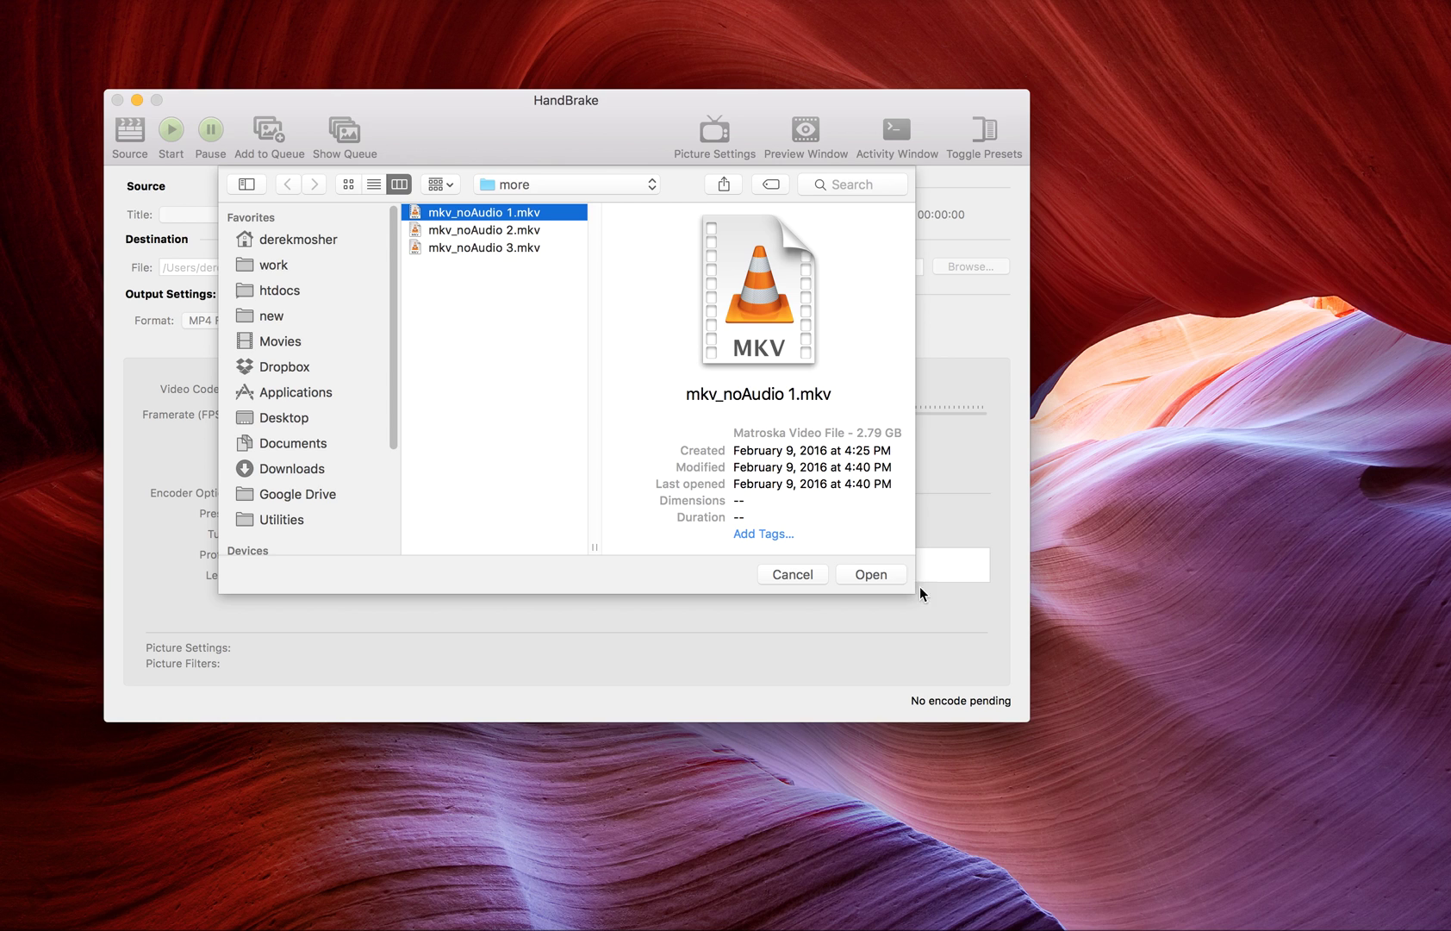
pyautogui.click(871, 575)
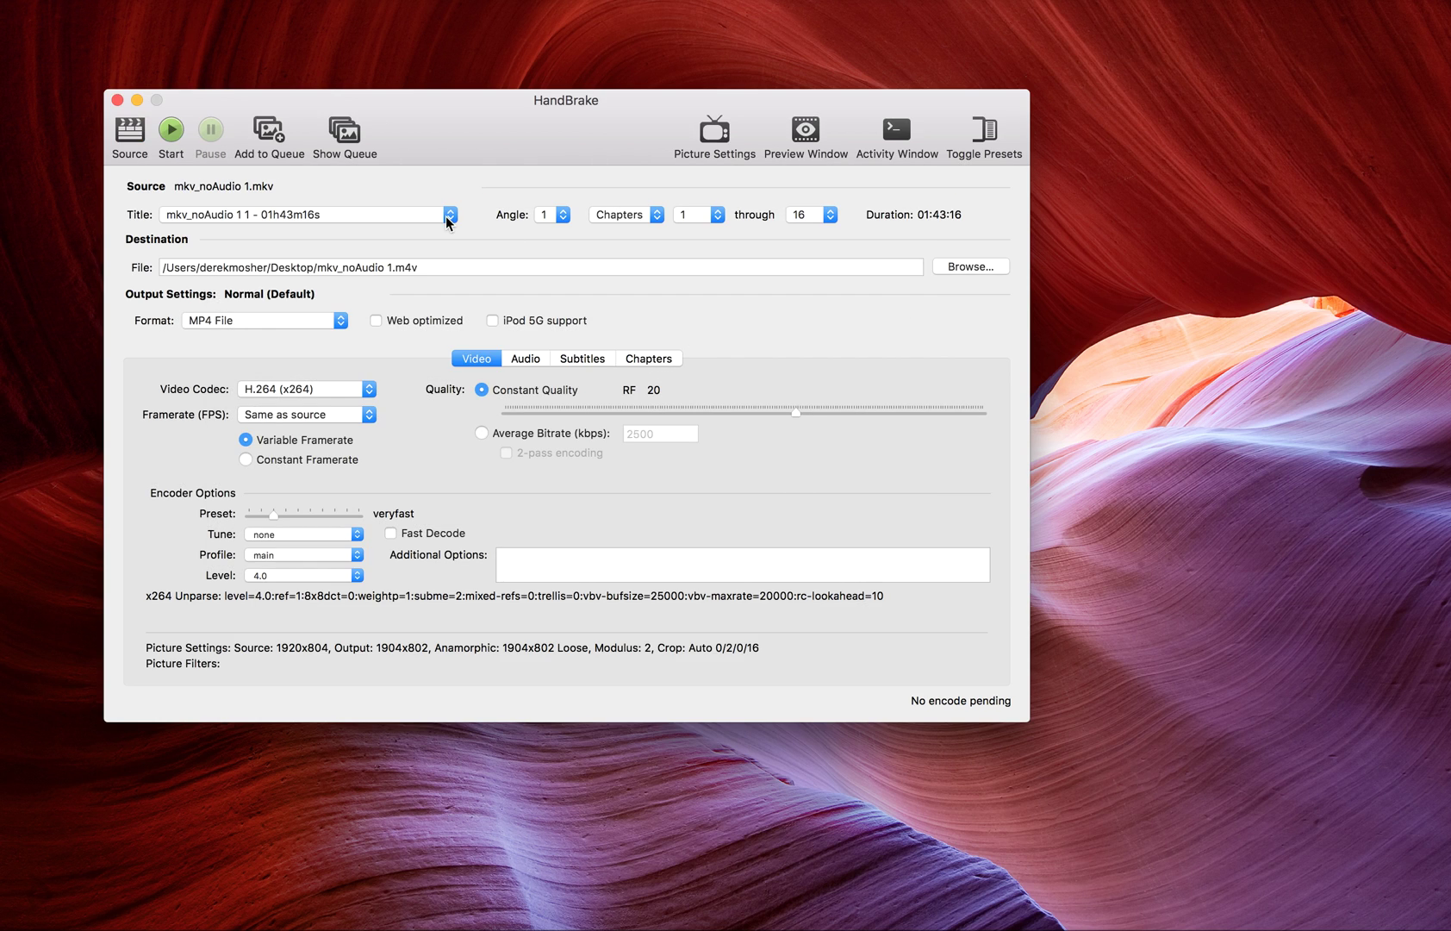
# Set the output format to MKV File and review the Audio, Subtitles and Chapters tabs
pyautogui.click(329, 323)
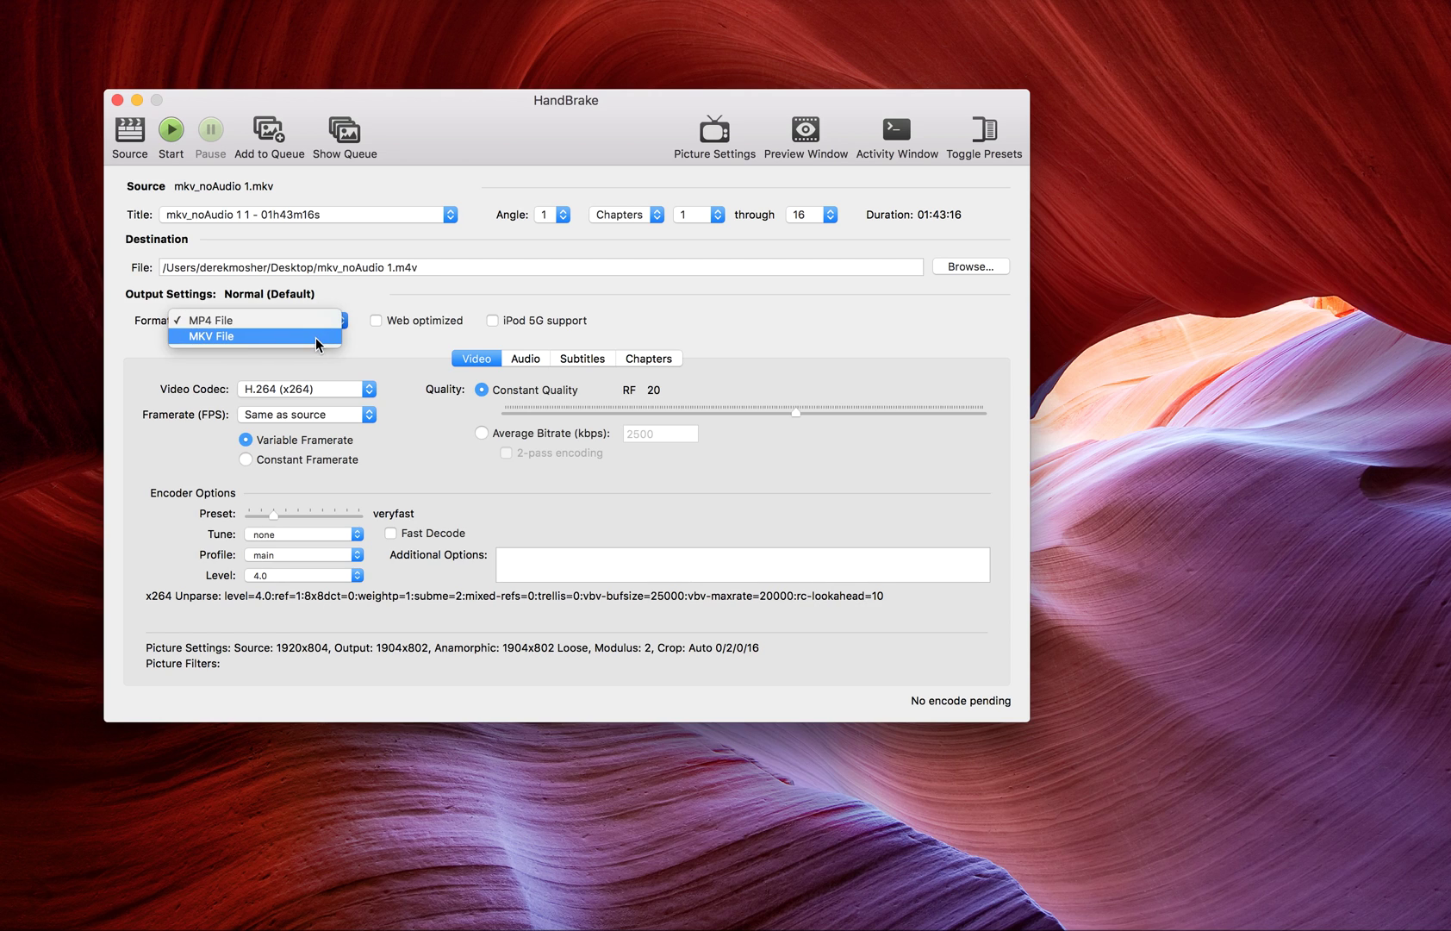
pyautogui.click(315, 338)
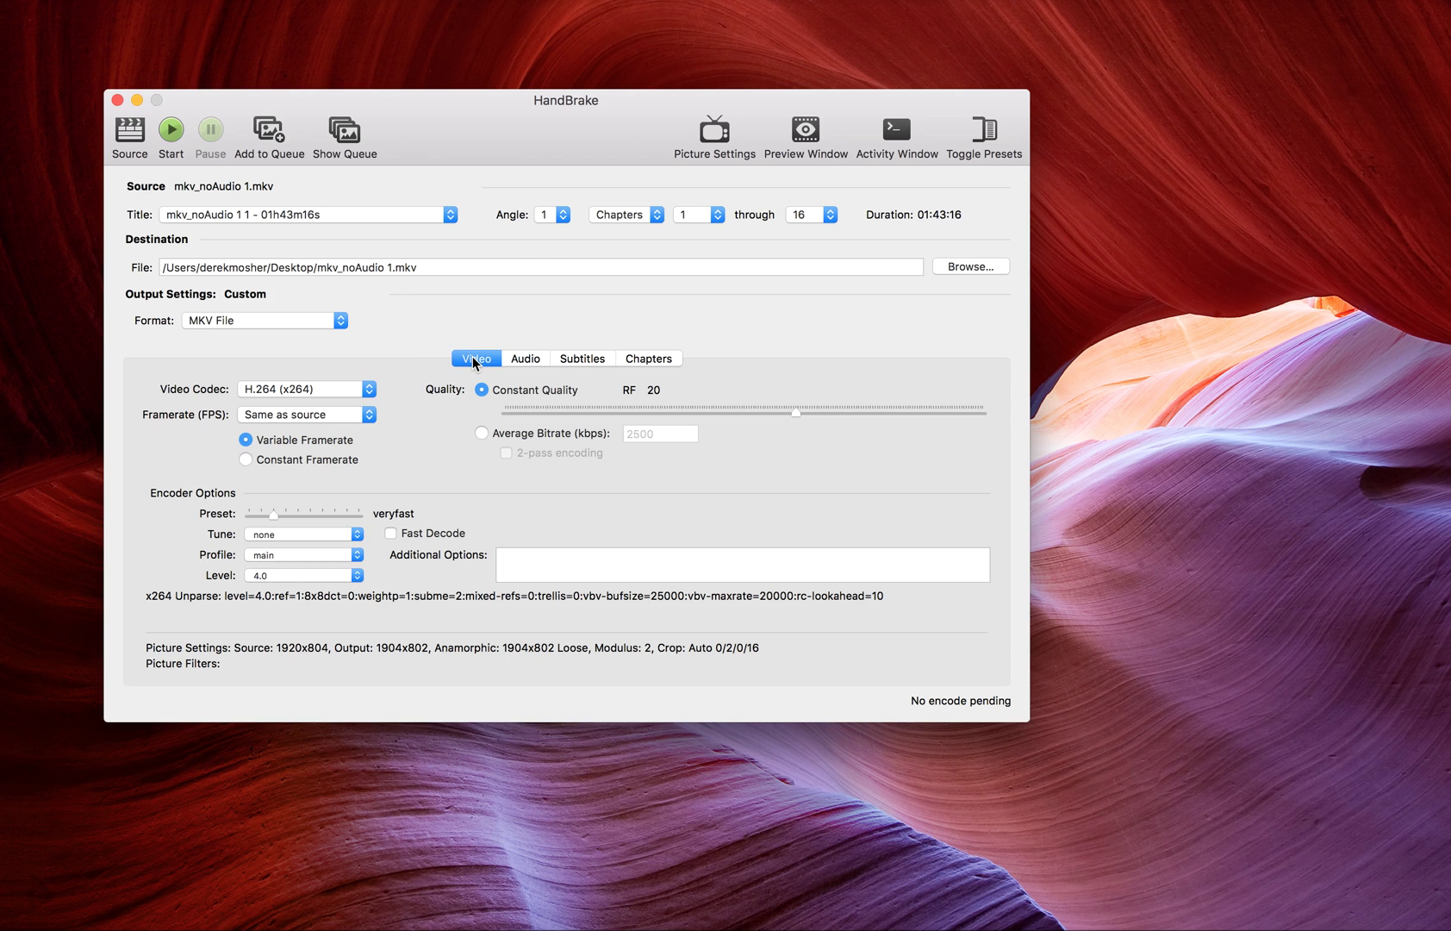
pyautogui.click(540, 357)
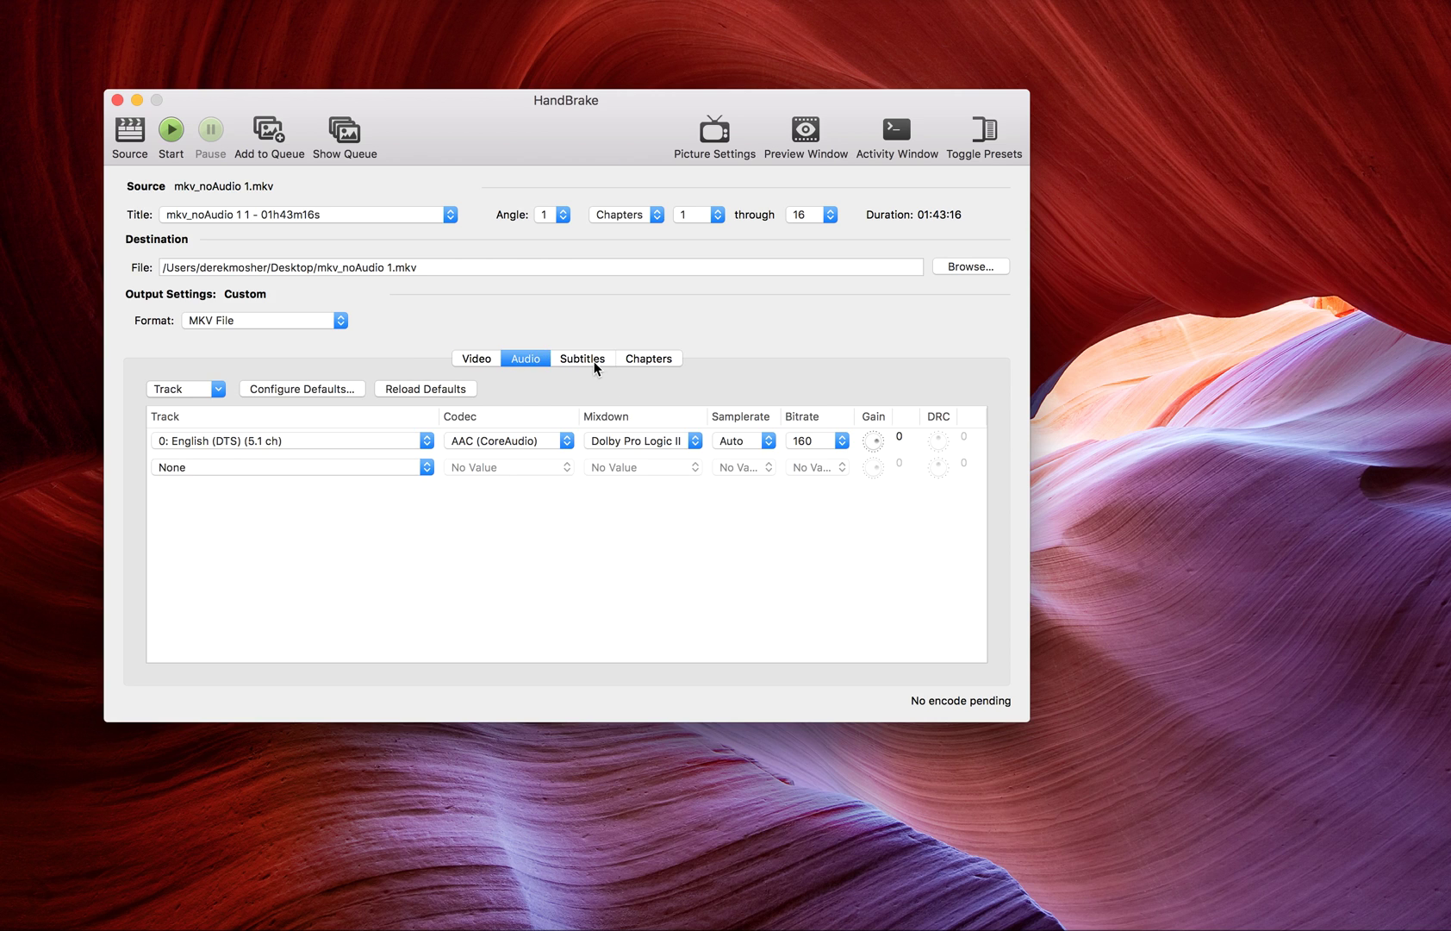
pyautogui.click(595, 361)
pyautogui.click(629, 362)
# Select H.264 (x264) as the video codec on the Video tab
pyautogui.click(479, 360)
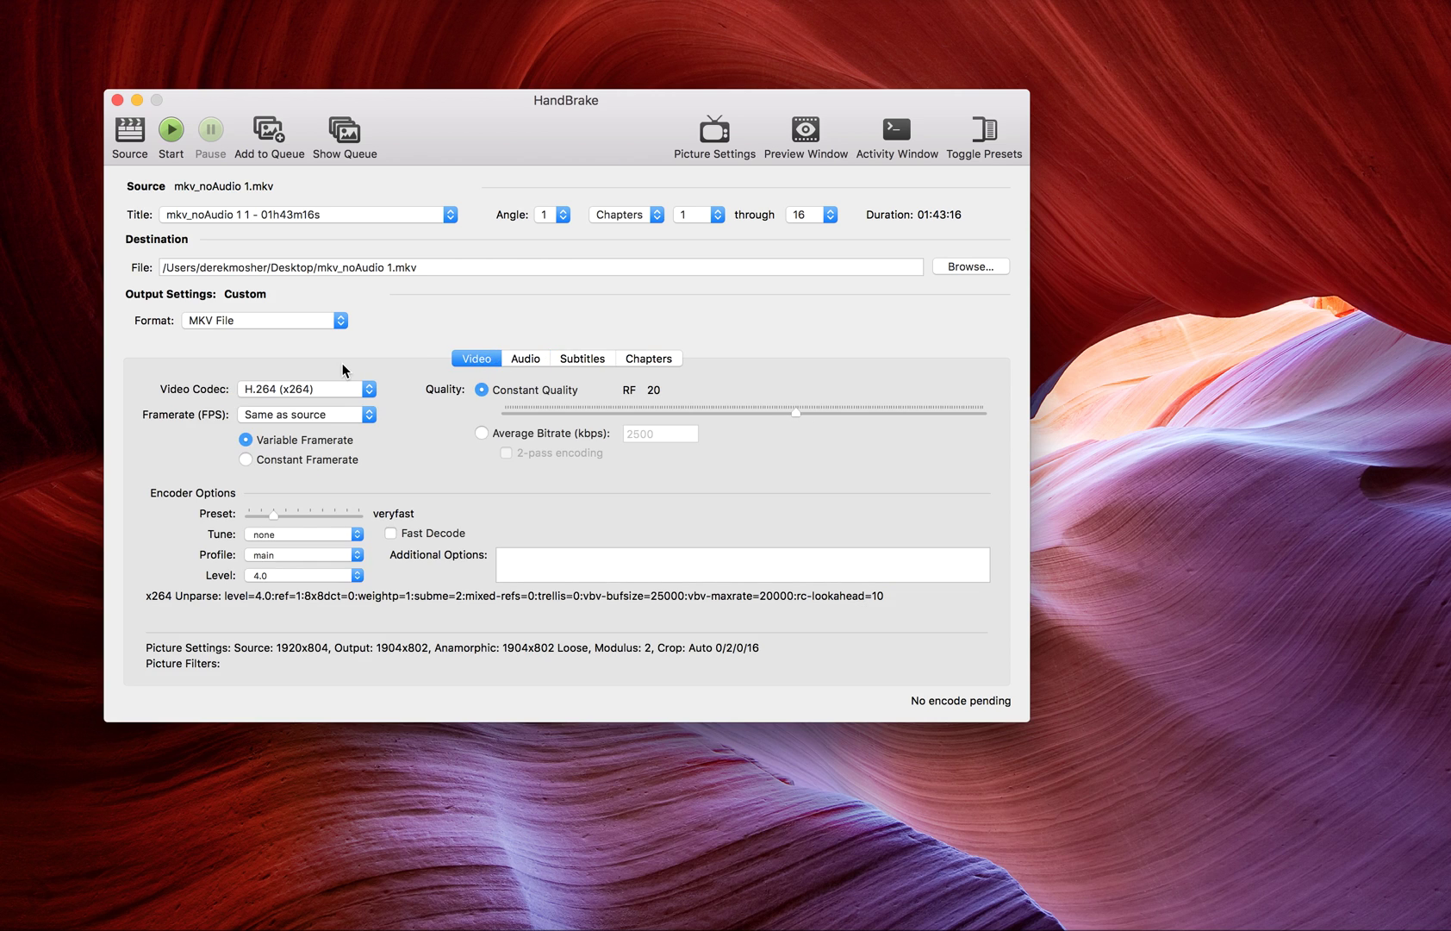
pyautogui.click(349, 389)
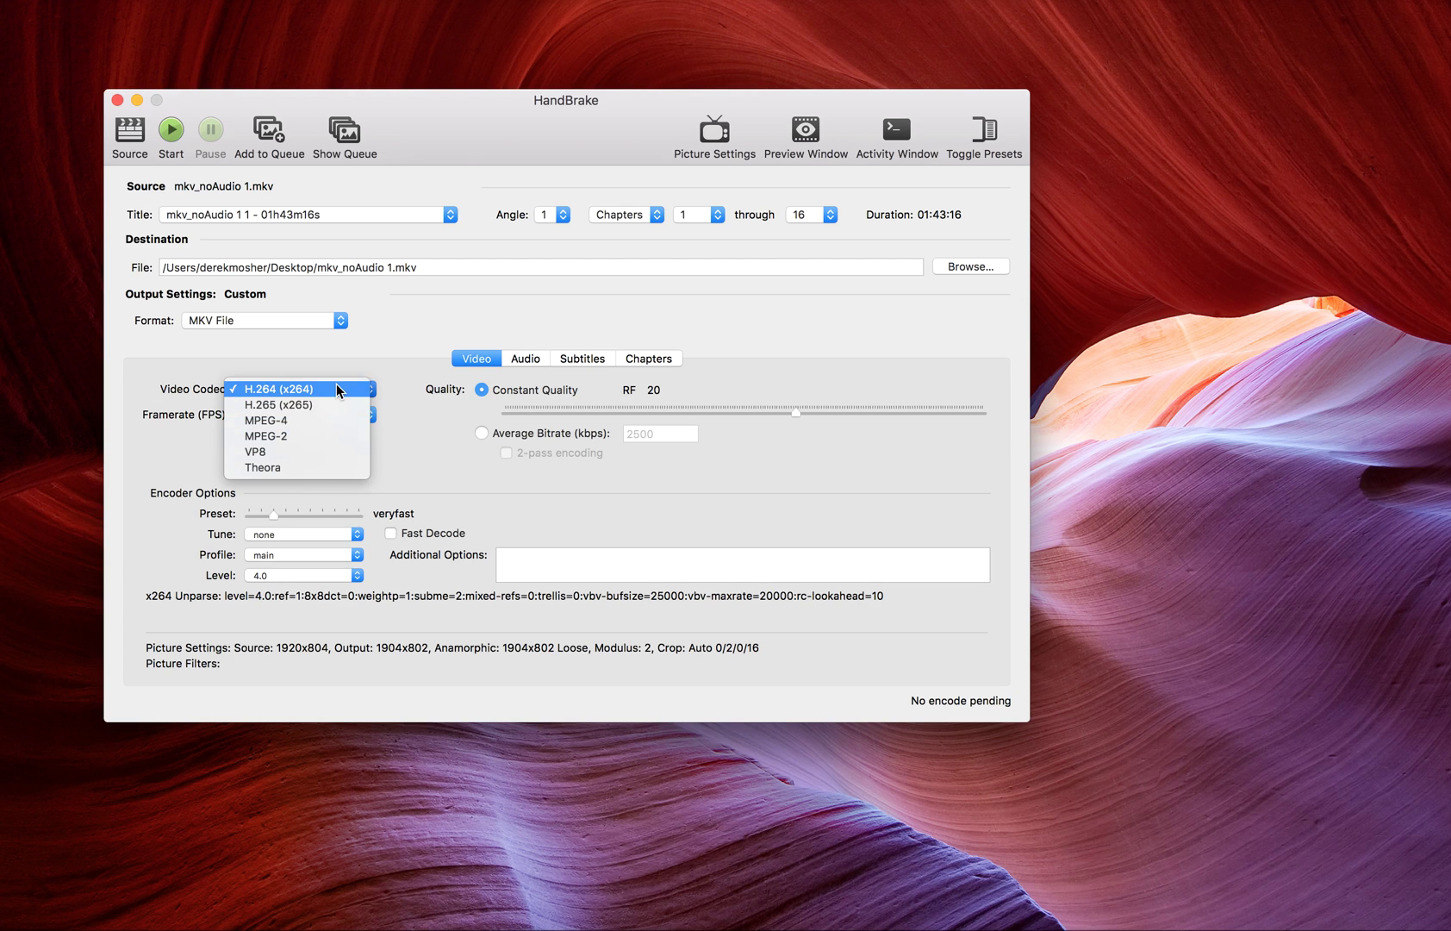
pyautogui.click(338, 390)
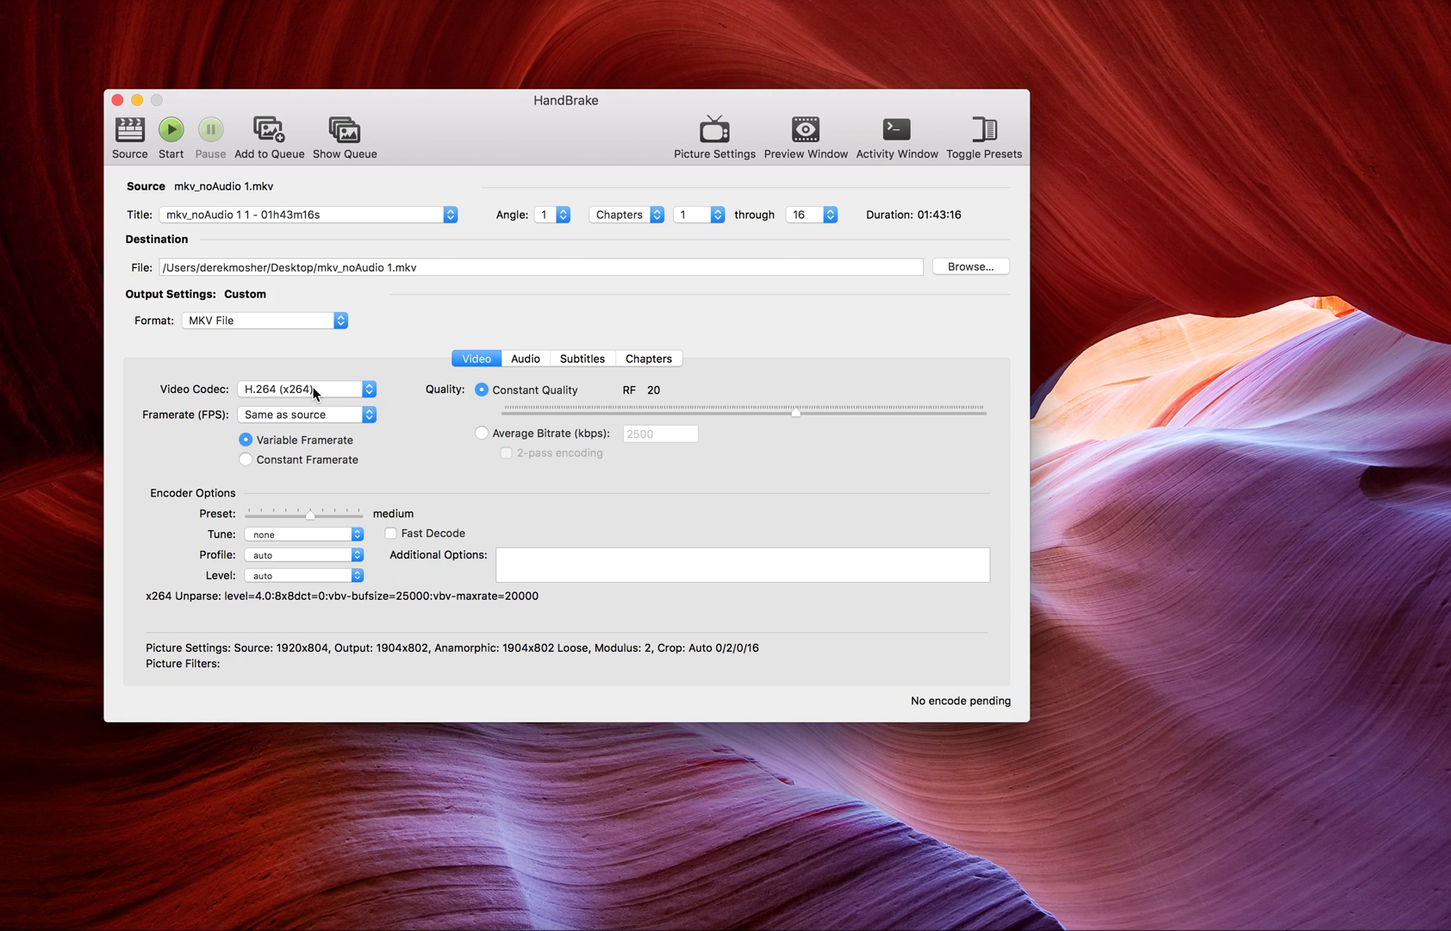
pyautogui.click(314, 393)
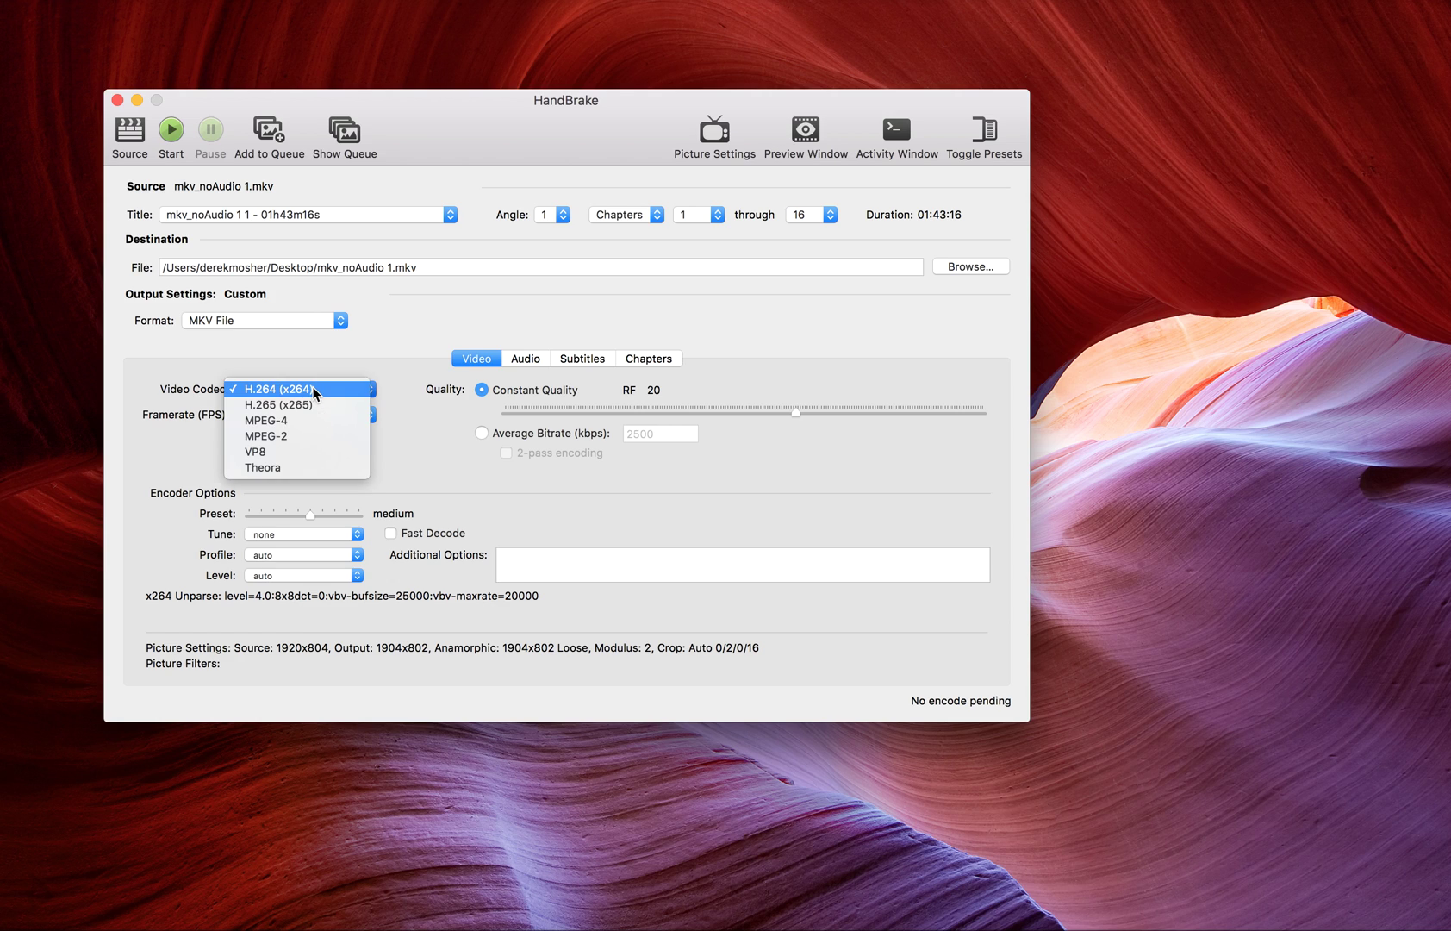
pyautogui.click(315, 393)
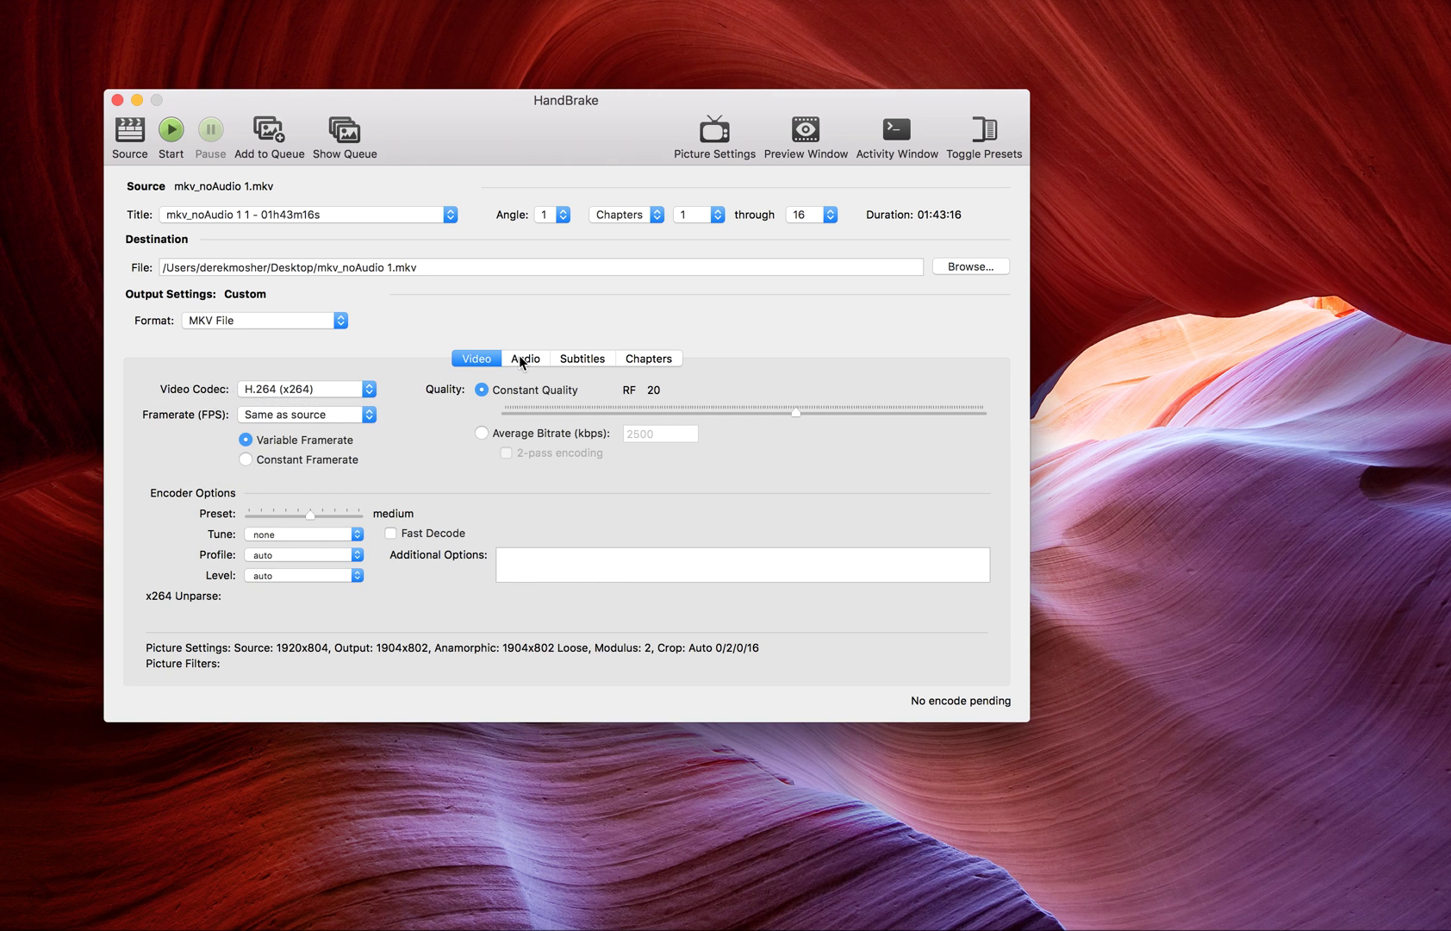
pyautogui.click(531, 361)
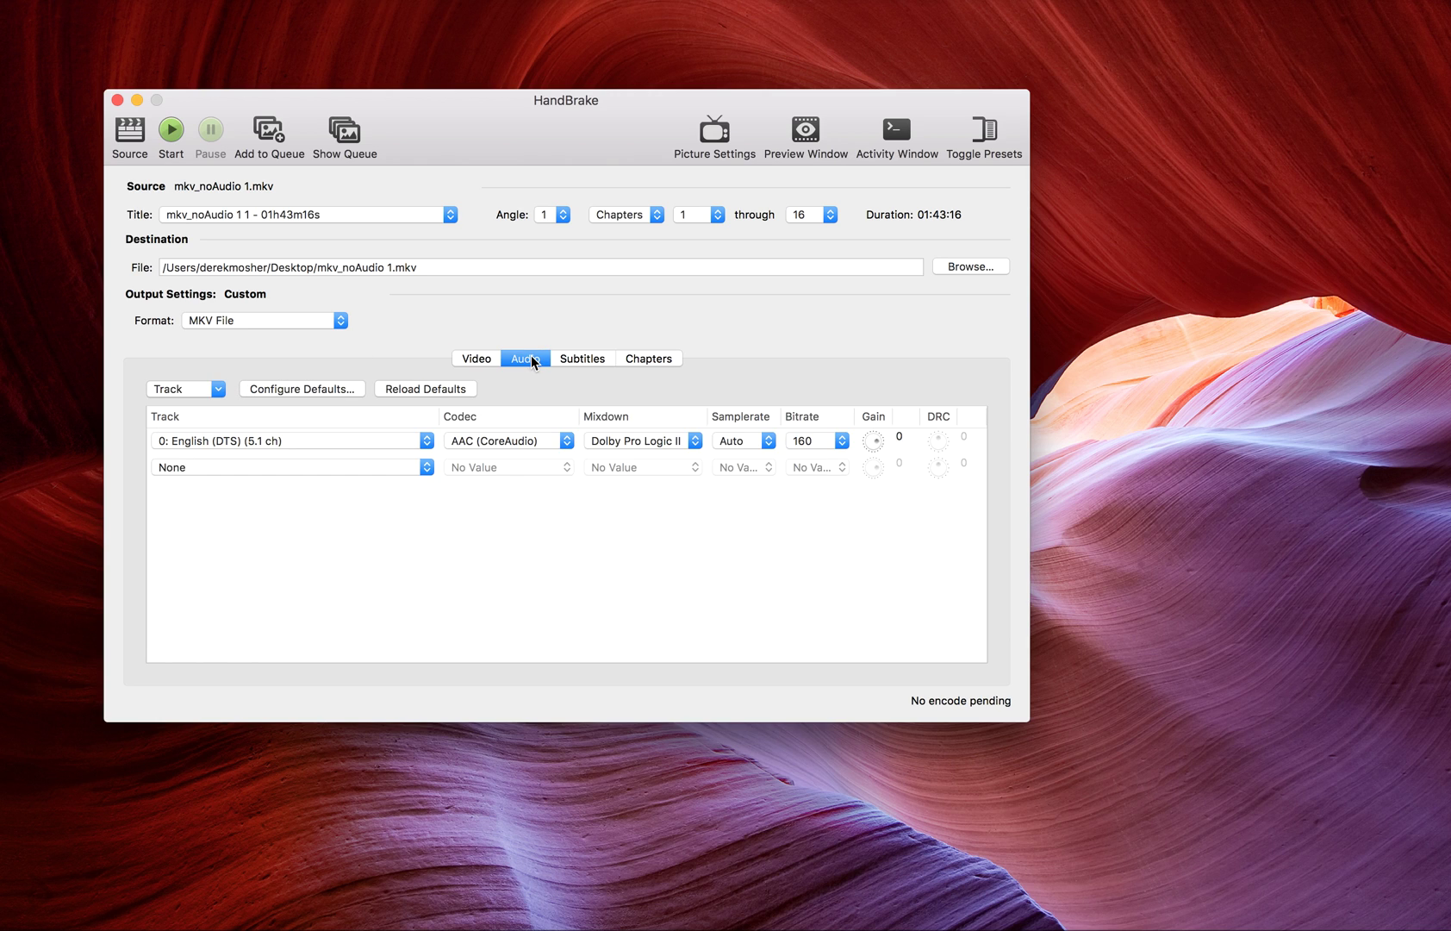
# Switch the audio codec to MP3, save the output as mkv_noAudio 1.mkv on the Desktop, and start encoding
pyautogui.click(526, 441)
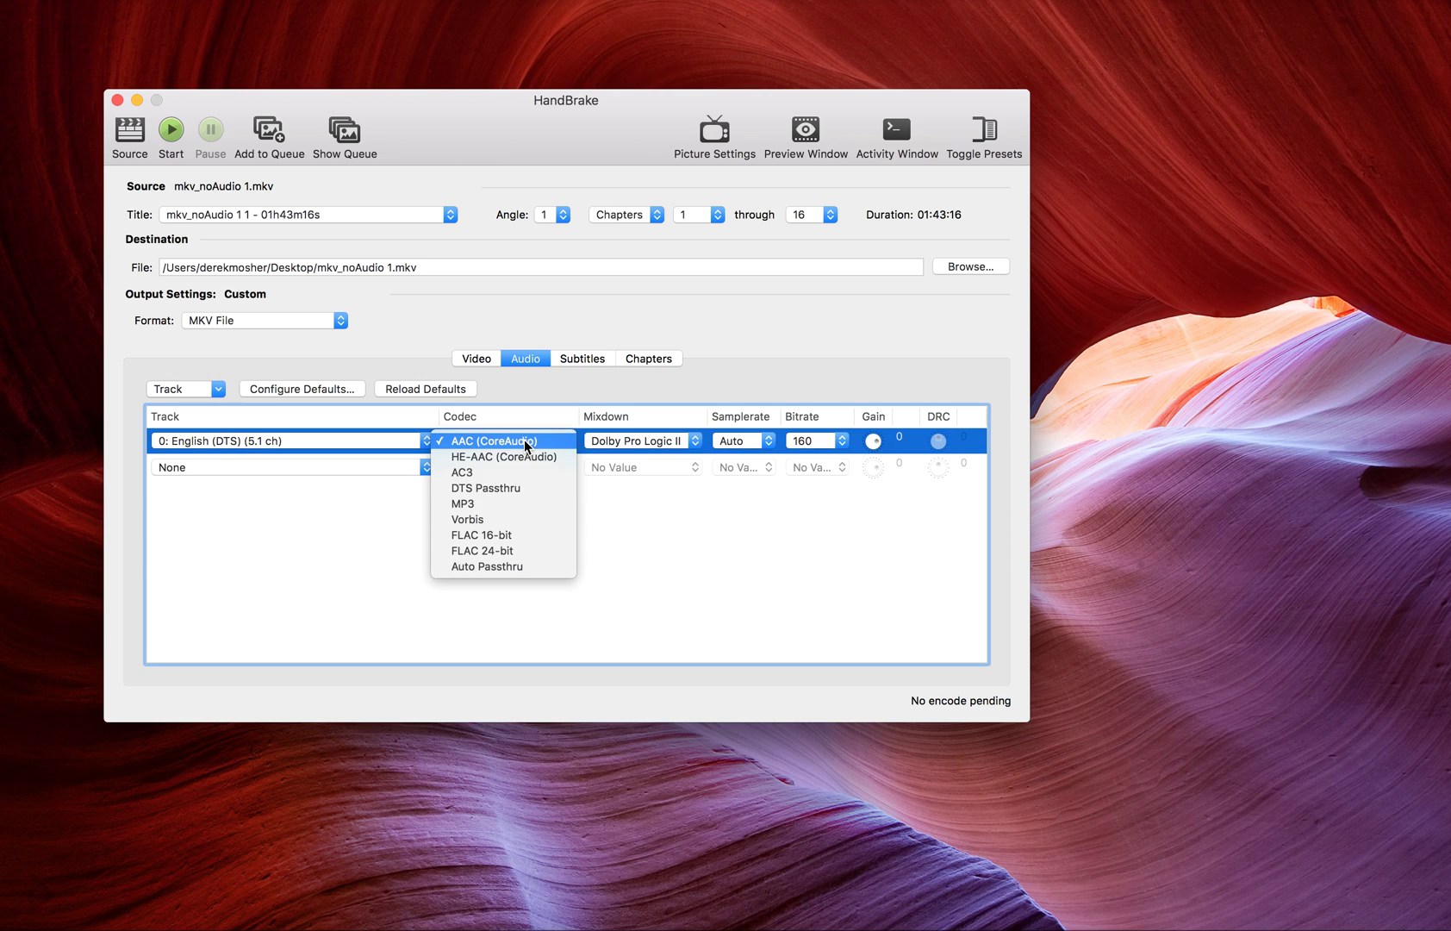
pyautogui.click(480, 504)
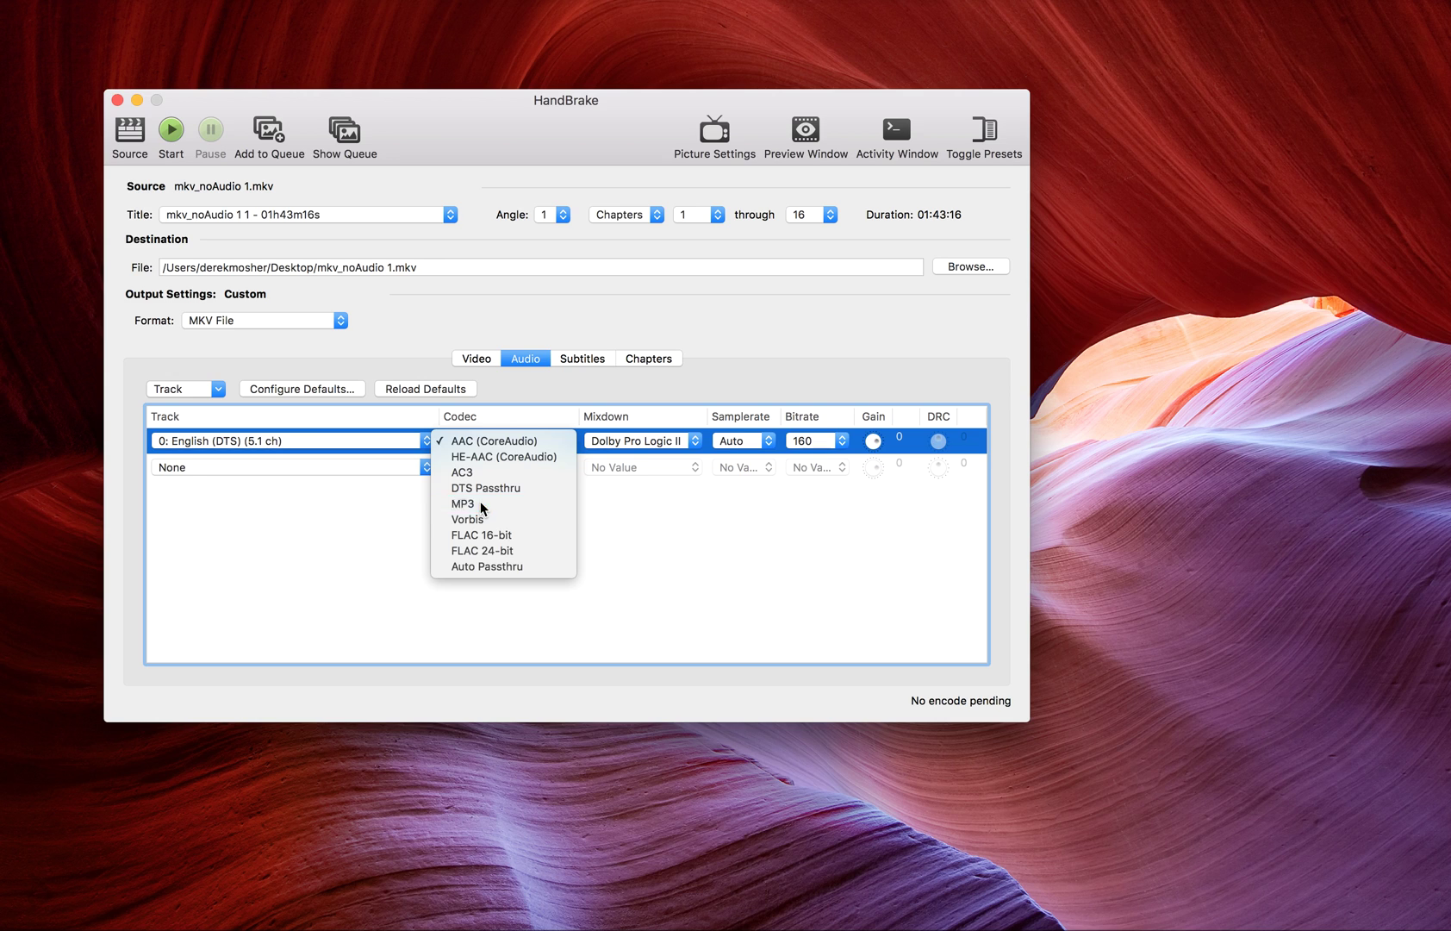
pyautogui.click(531, 266)
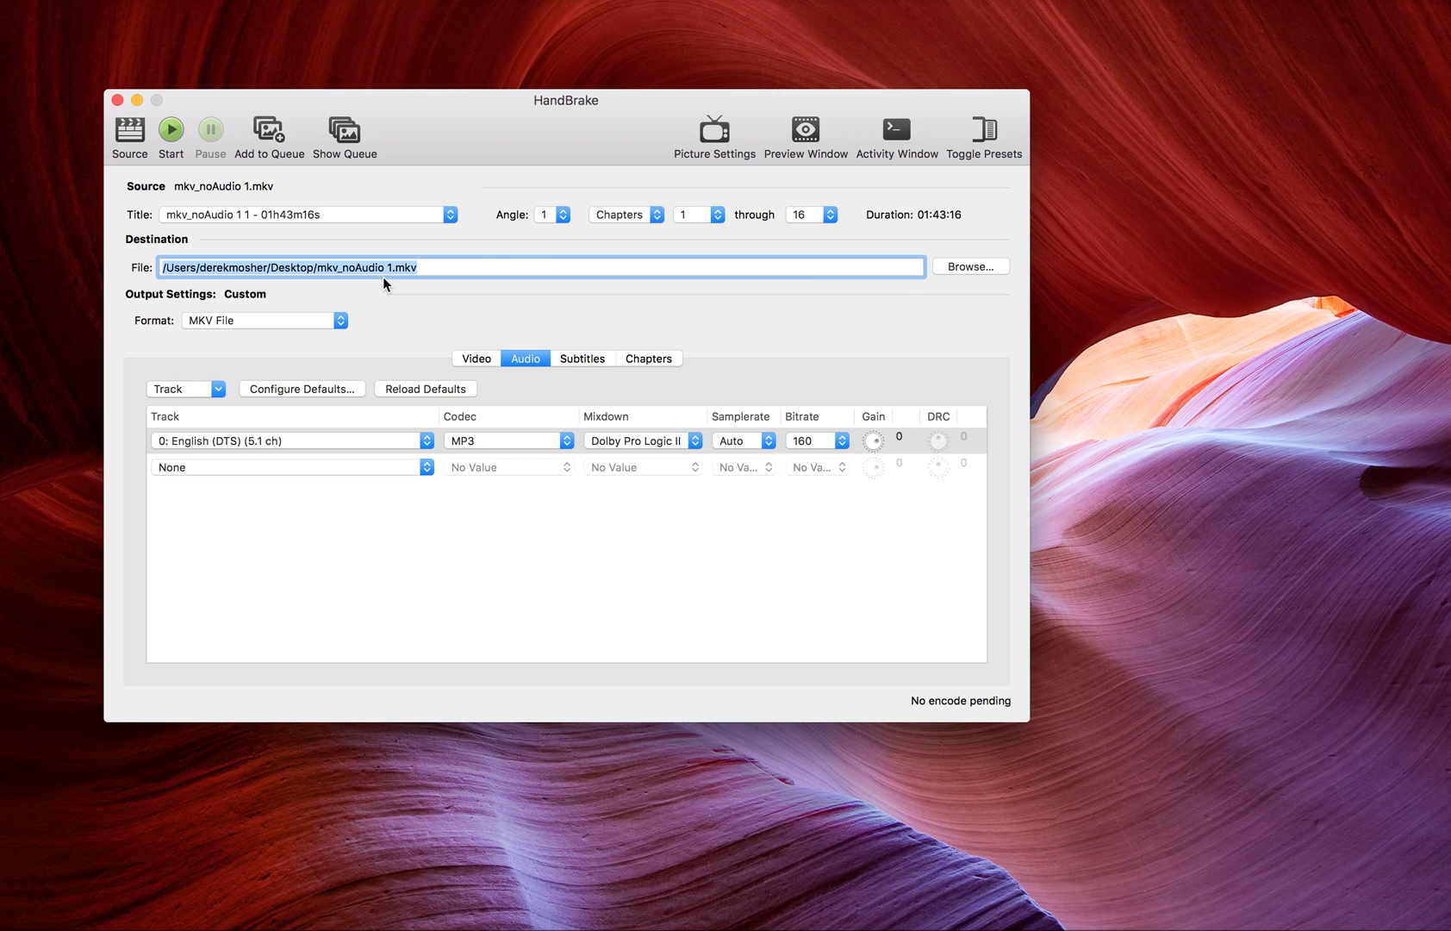
pyautogui.click(983, 267)
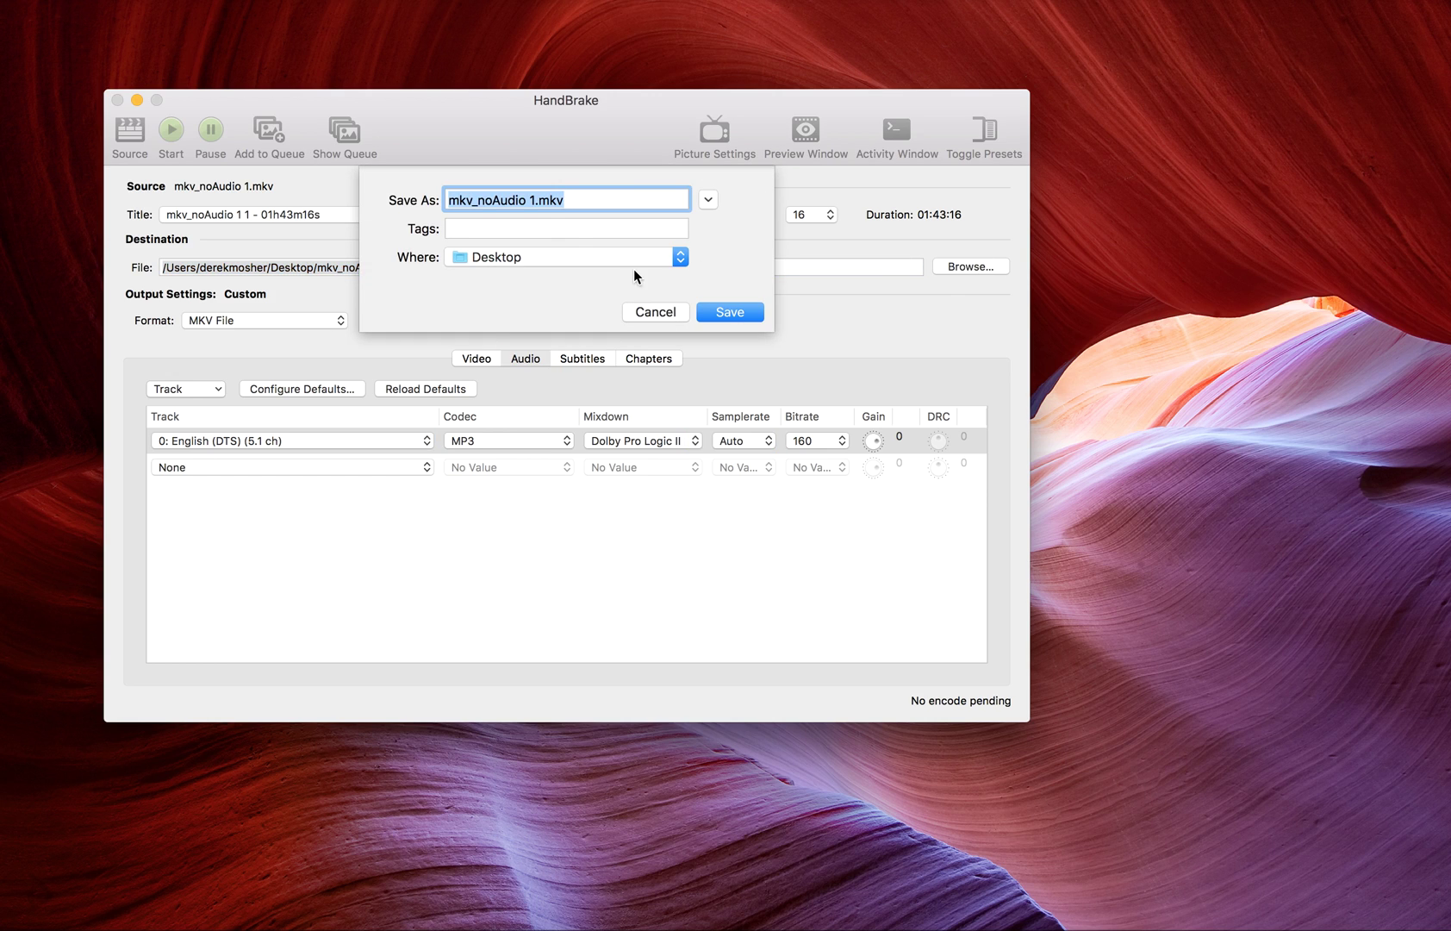
pyautogui.click(729, 312)
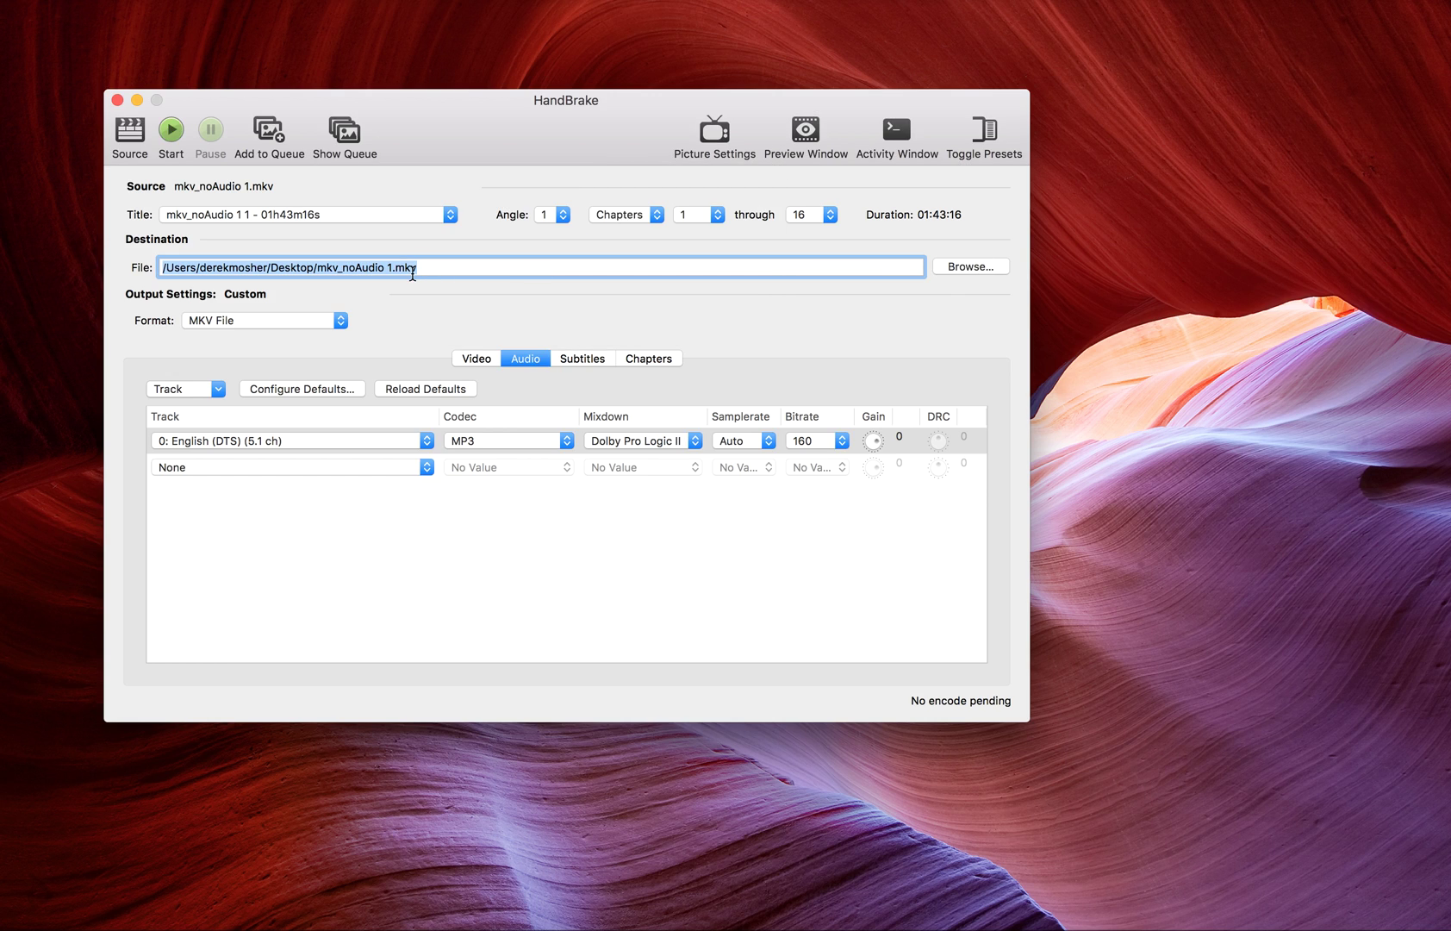
pyautogui.click(439, 270)
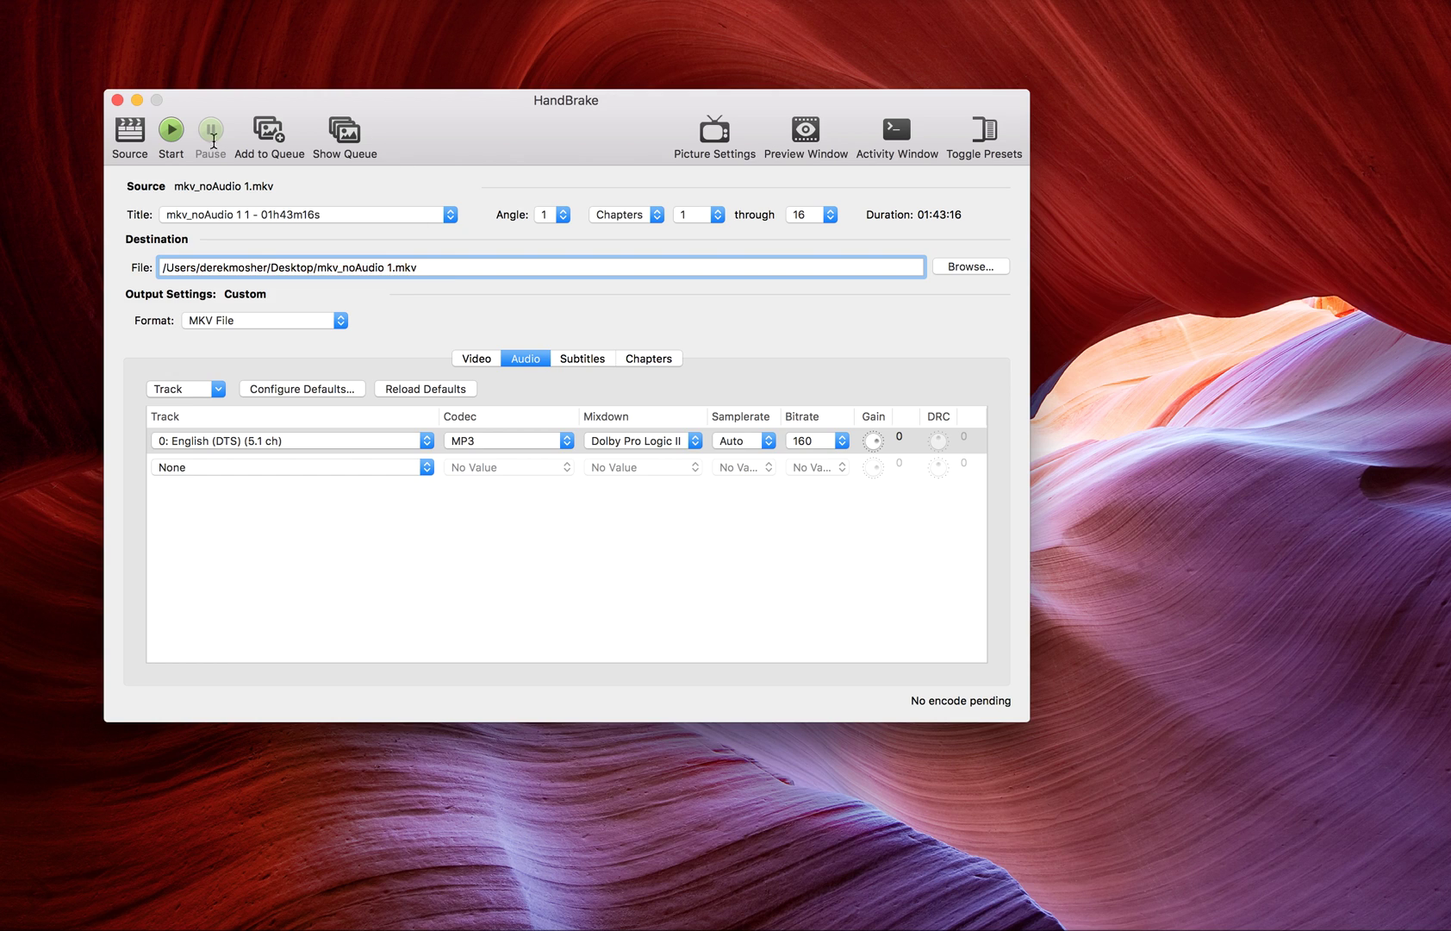
pyautogui.click(171, 134)
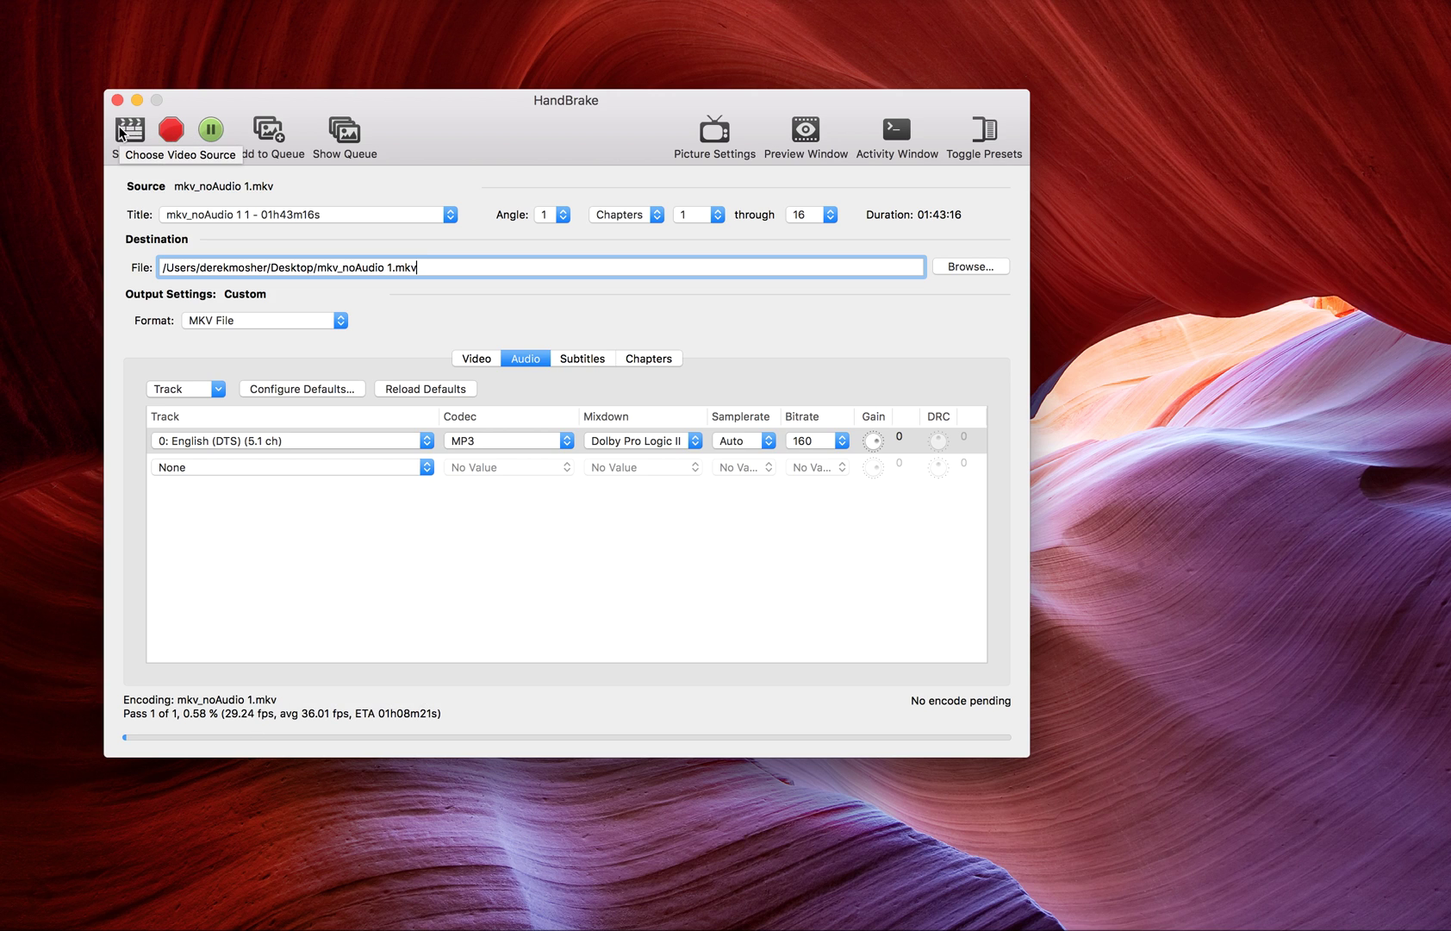
pyautogui.click(349, 145)
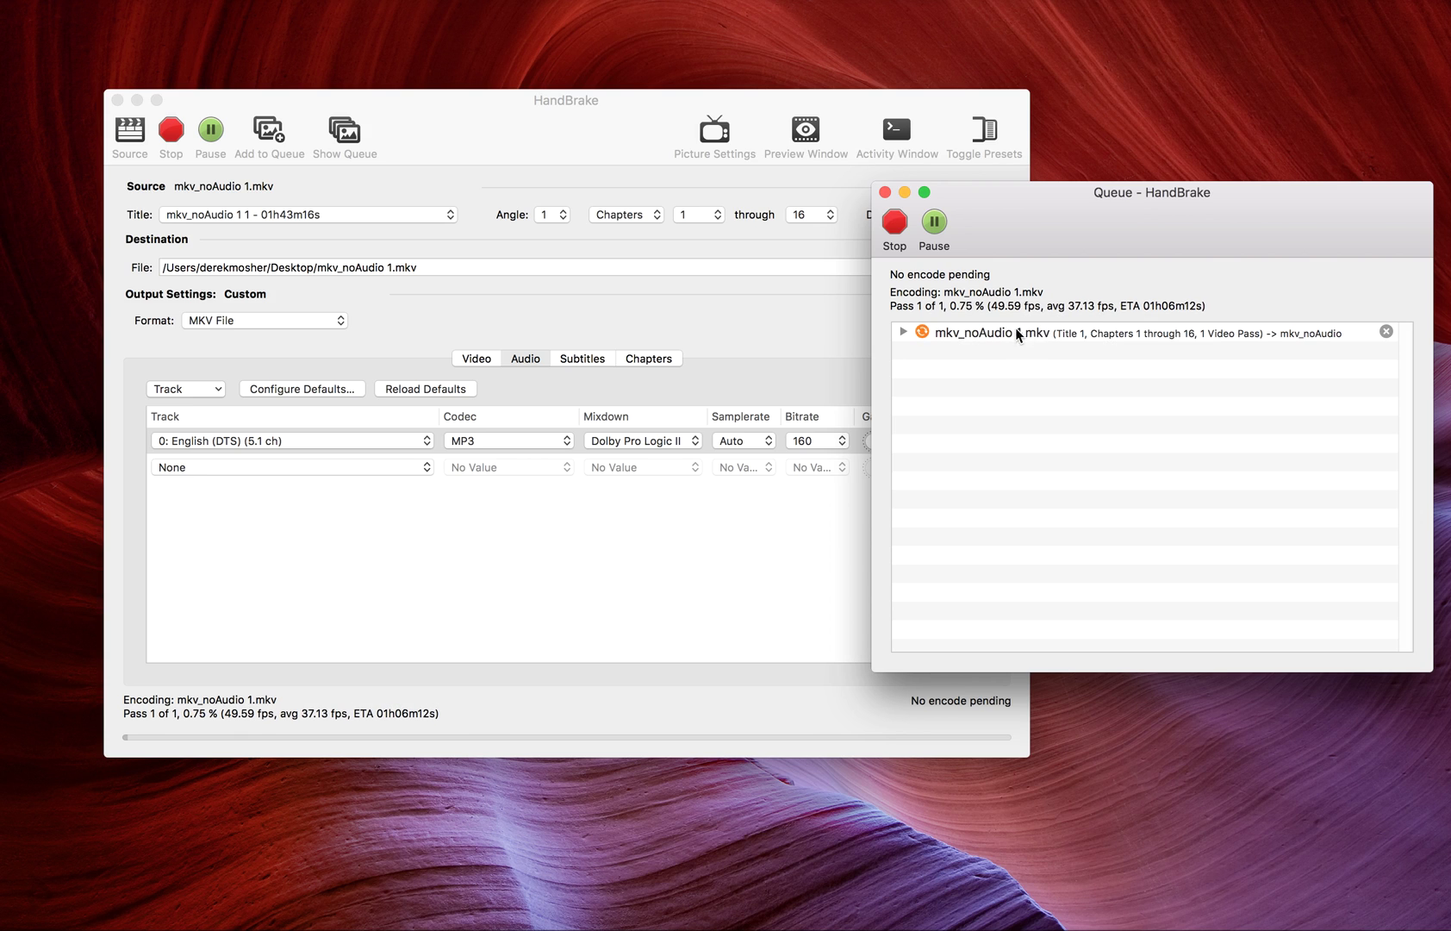
# Bring the main window forward and load mkv_noAudio 2.mkv from the 'more' folder as the new source
pyautogui.click(493, 125)
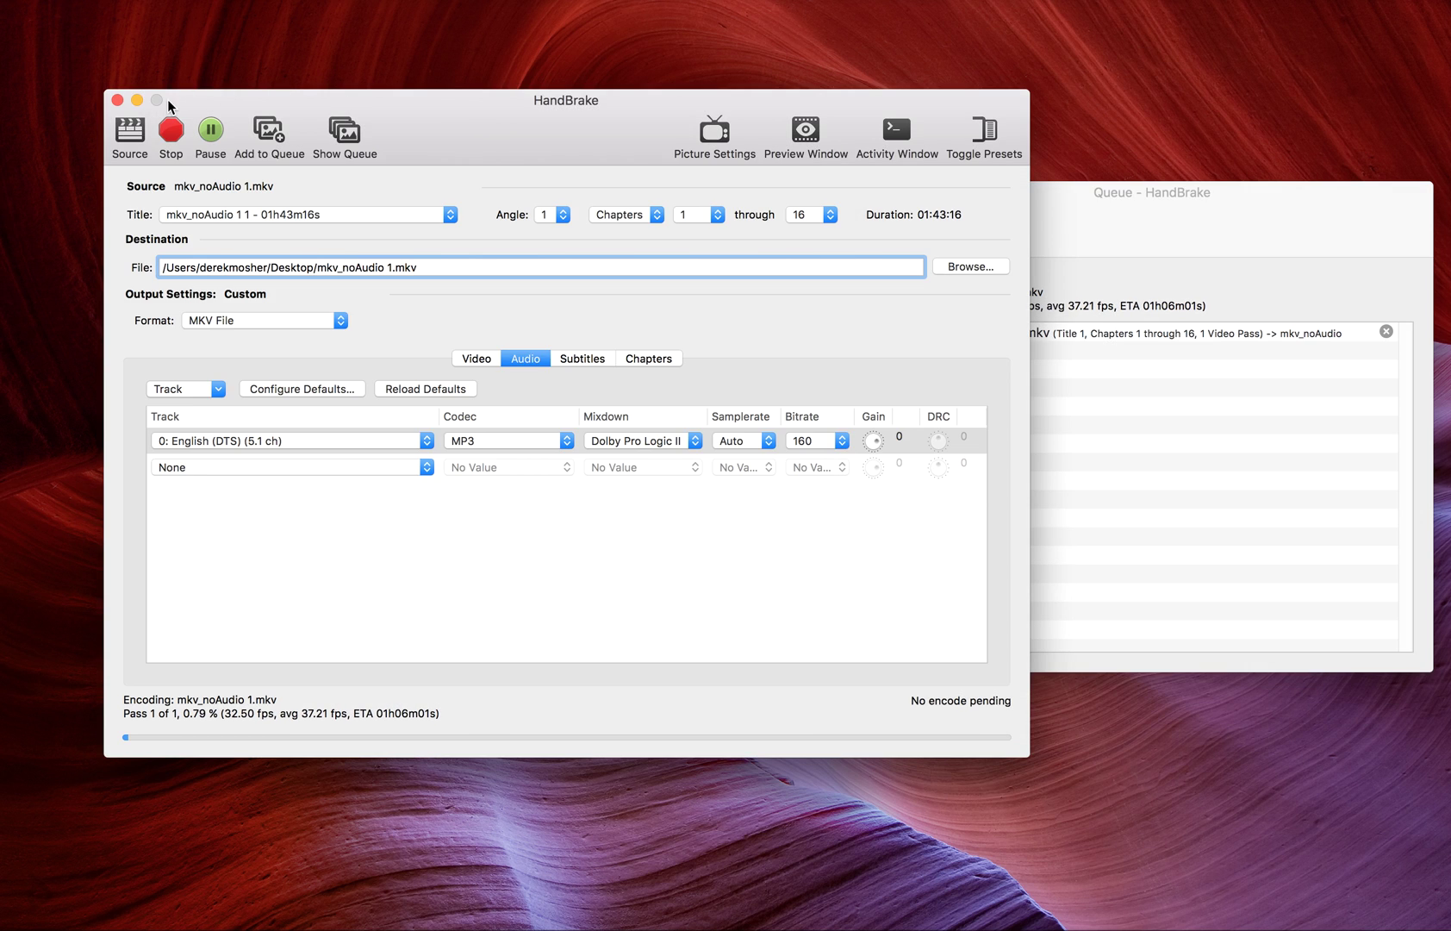
pyautogui.click(121, 132)
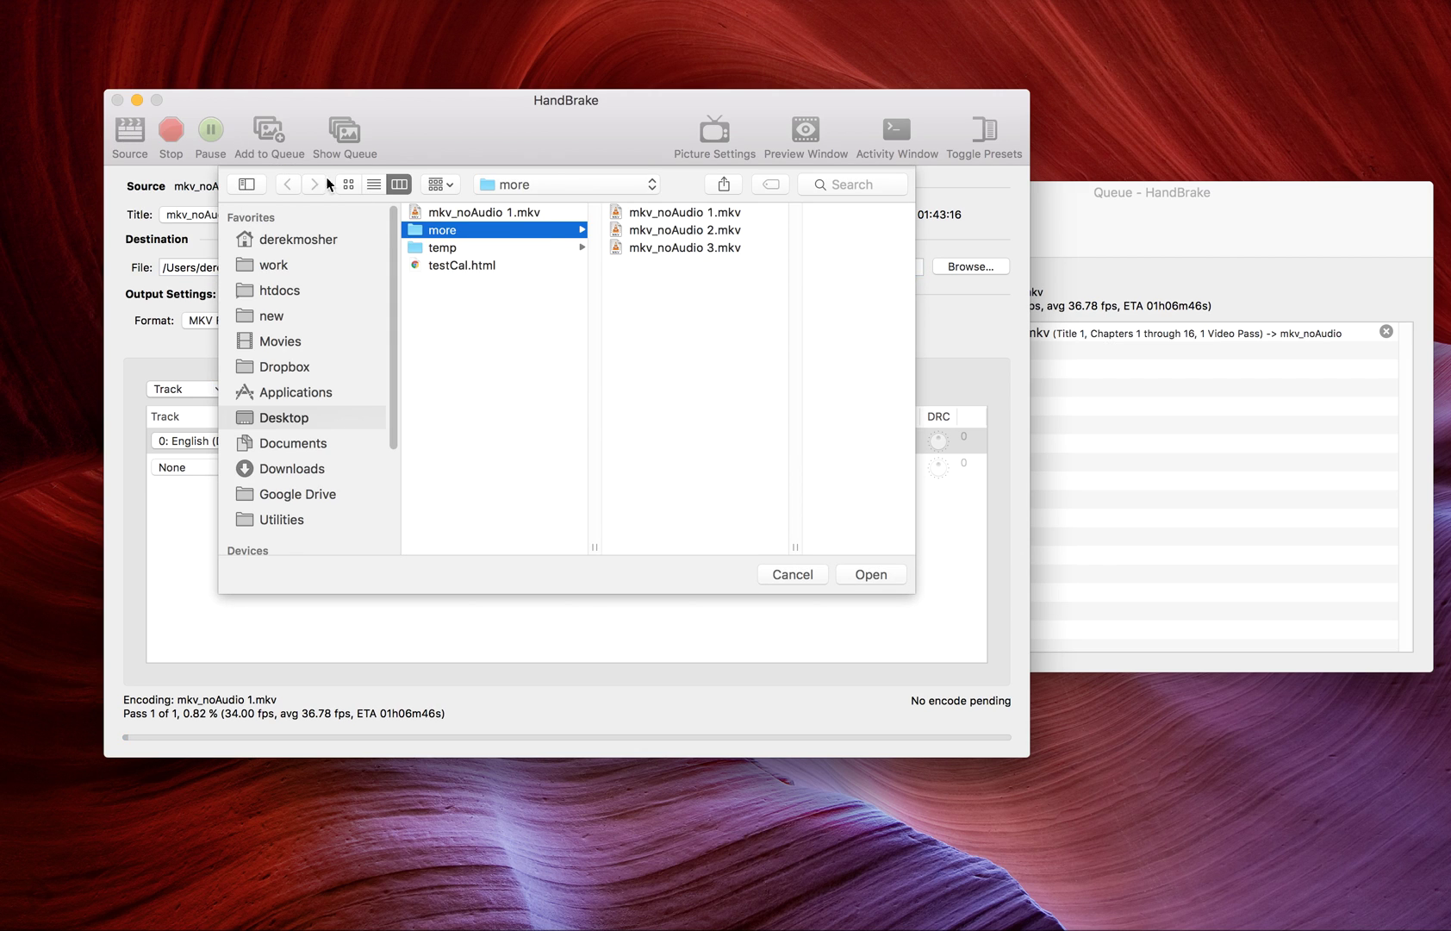
pyautogui.click(674, 231)
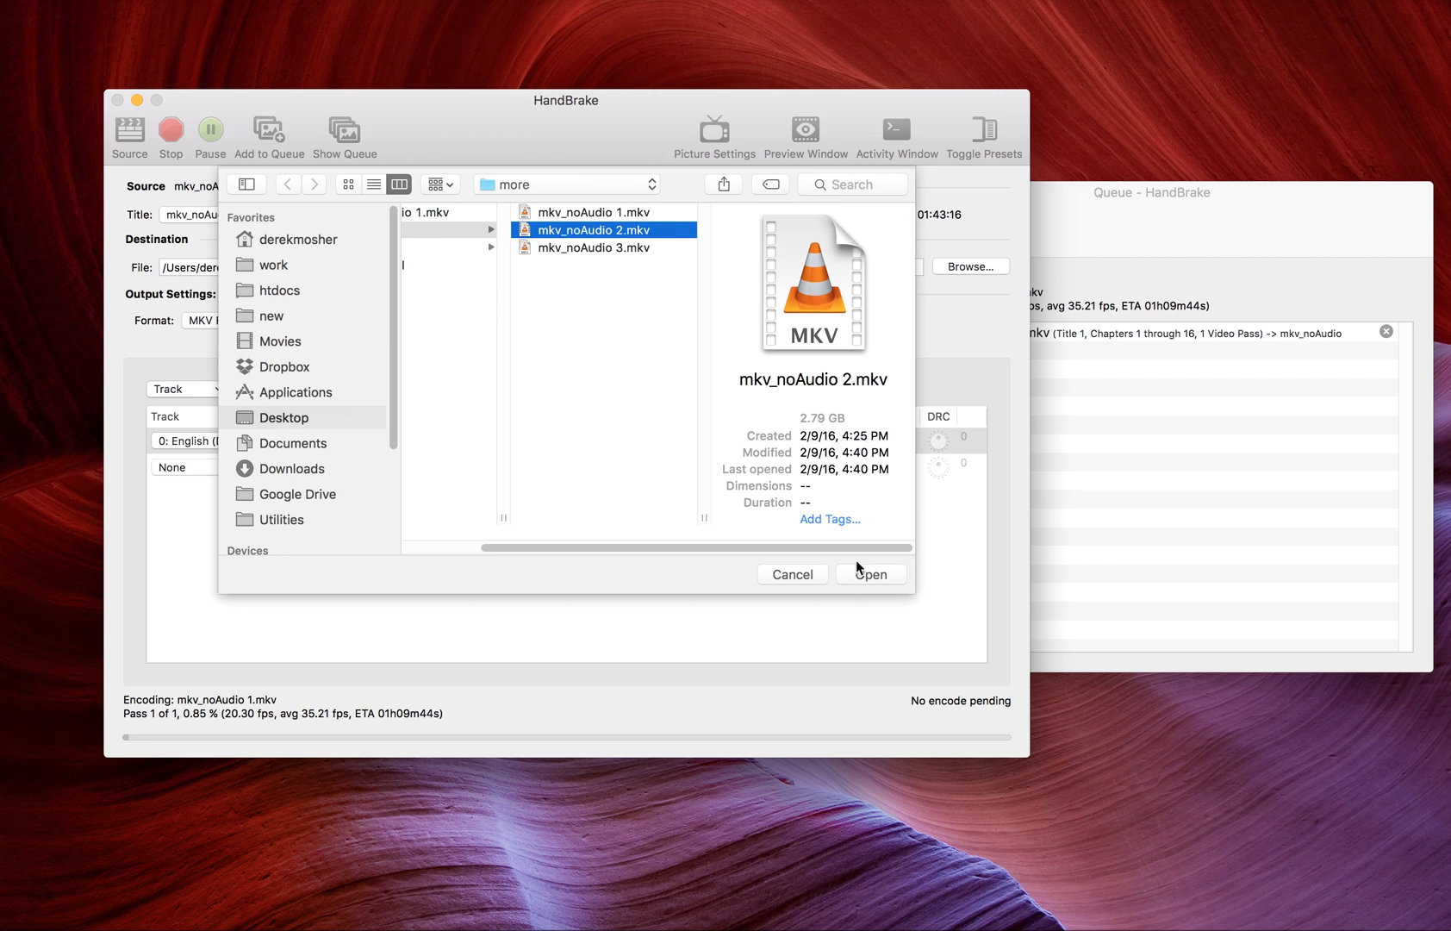
pyautogui.click(875, 575)
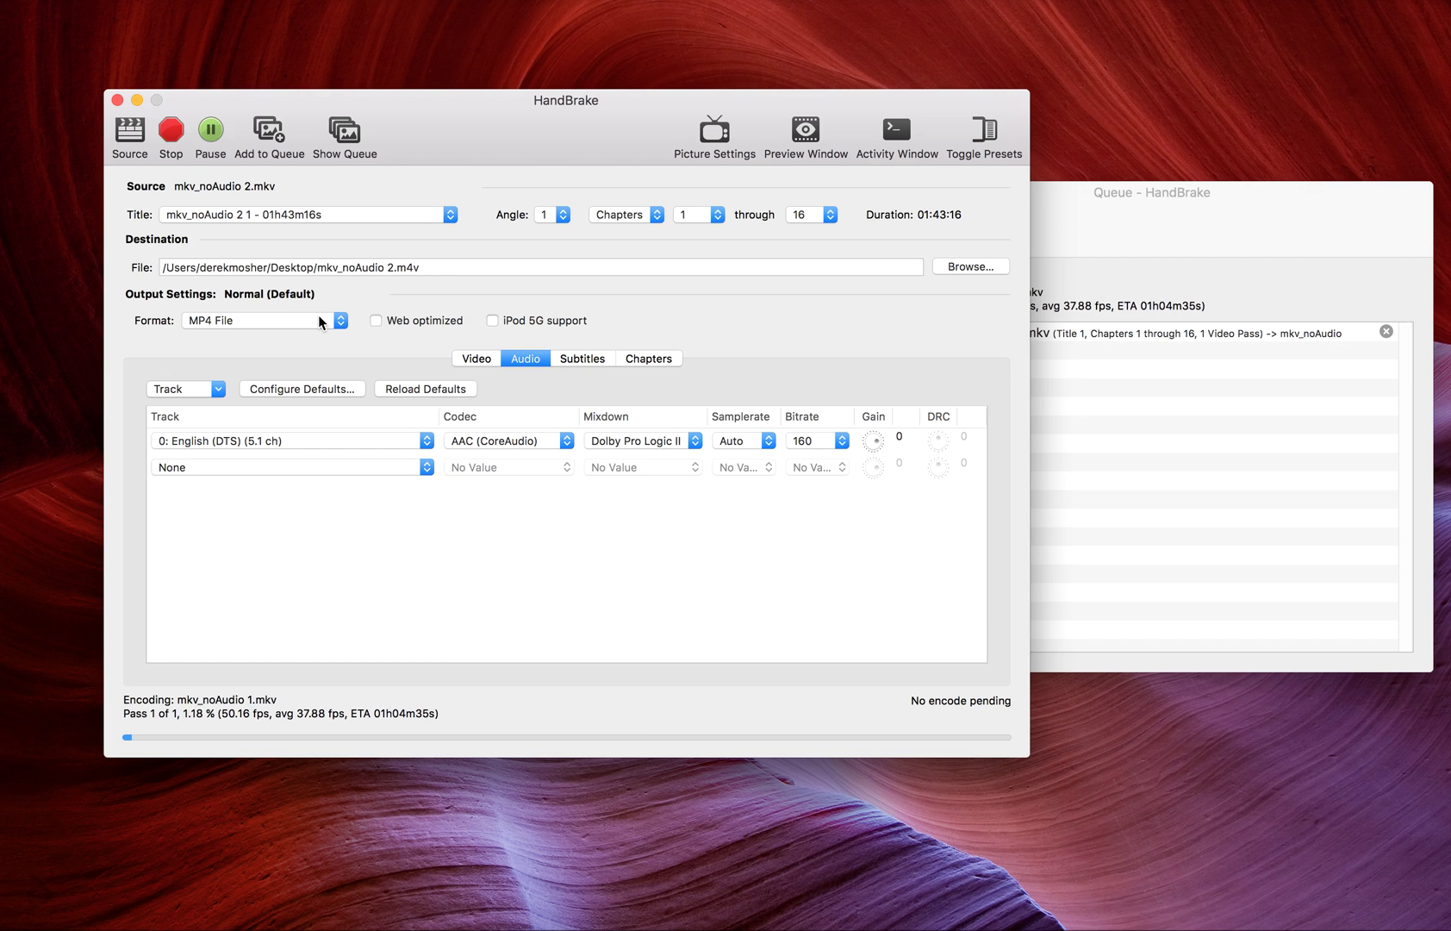
pyautogui.click(319, 321)
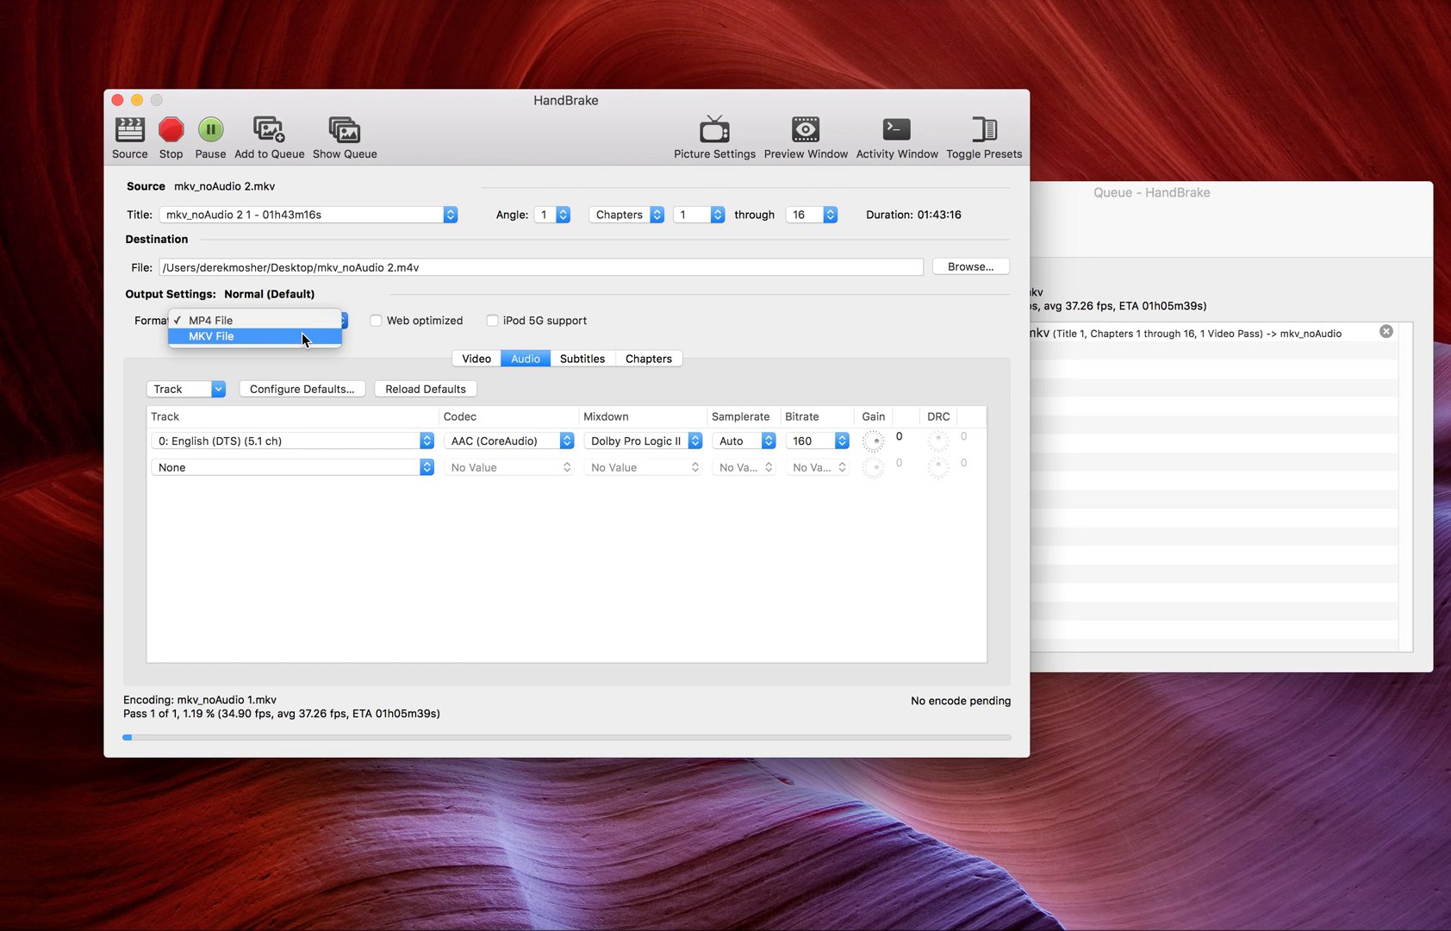
# Set the second movie to MKV File with H.264 (x264) video and MP3 audio, then add it to the queue
pyautogui.click(305, 336)
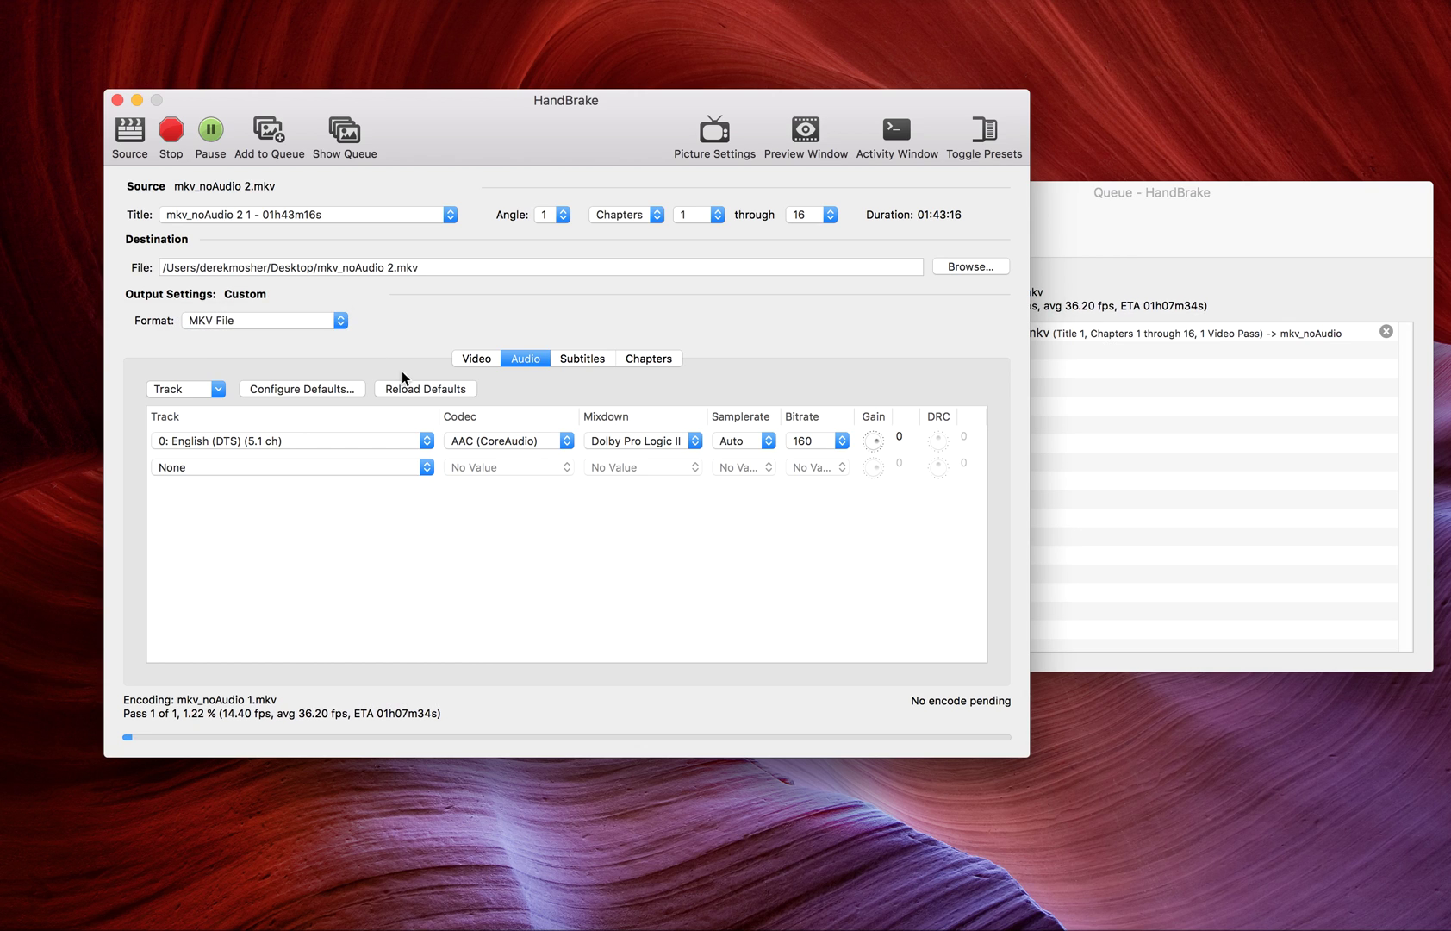
pyautogui.click(476, 359)
pyautogui.click(360, 395)
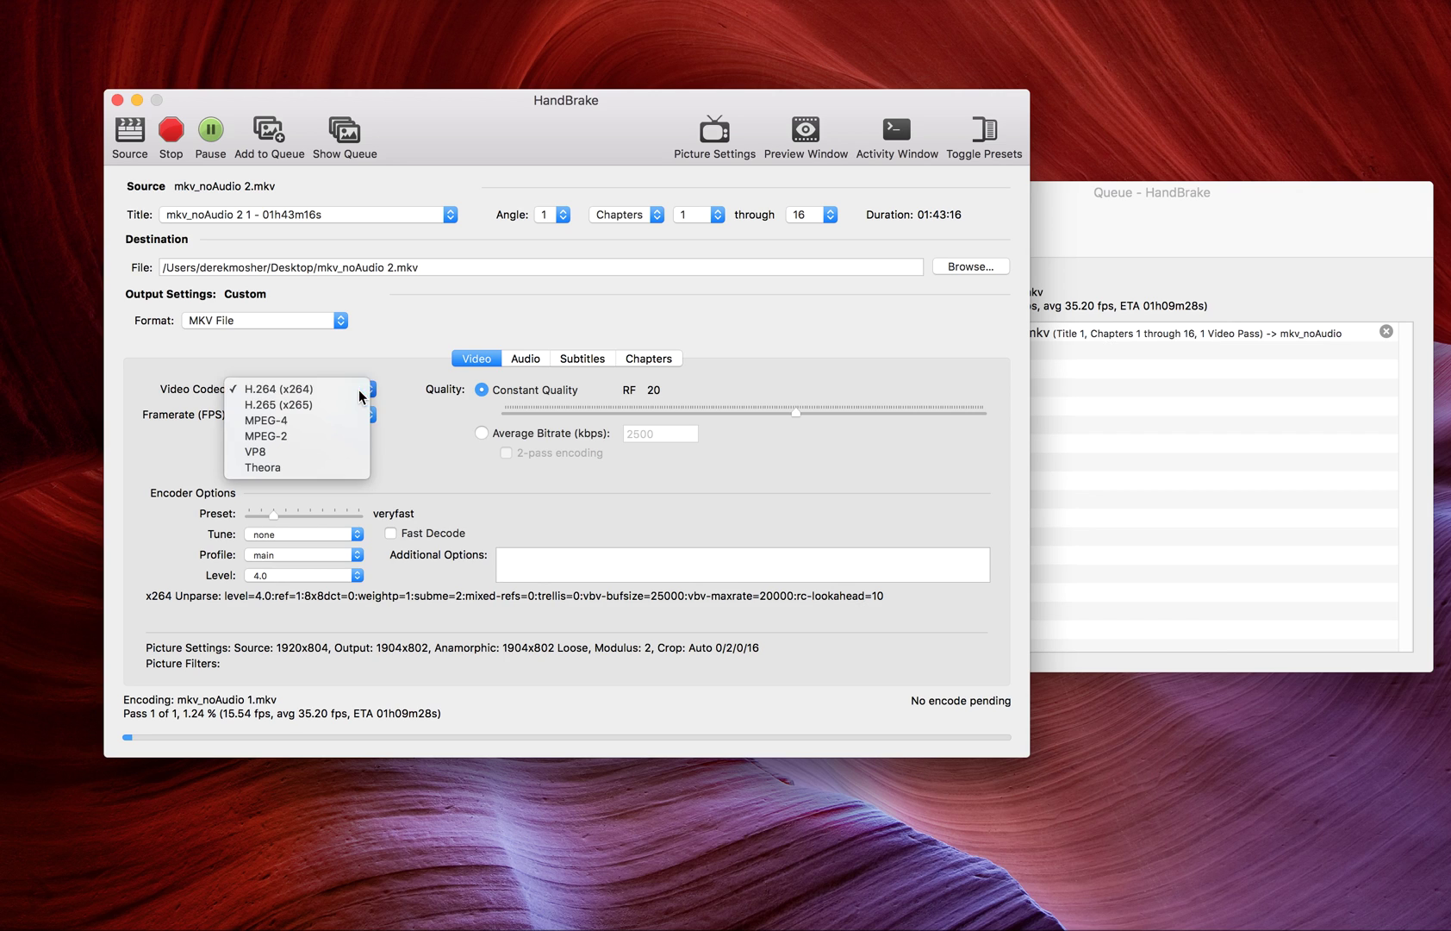
pyautogui.click(361, 392)
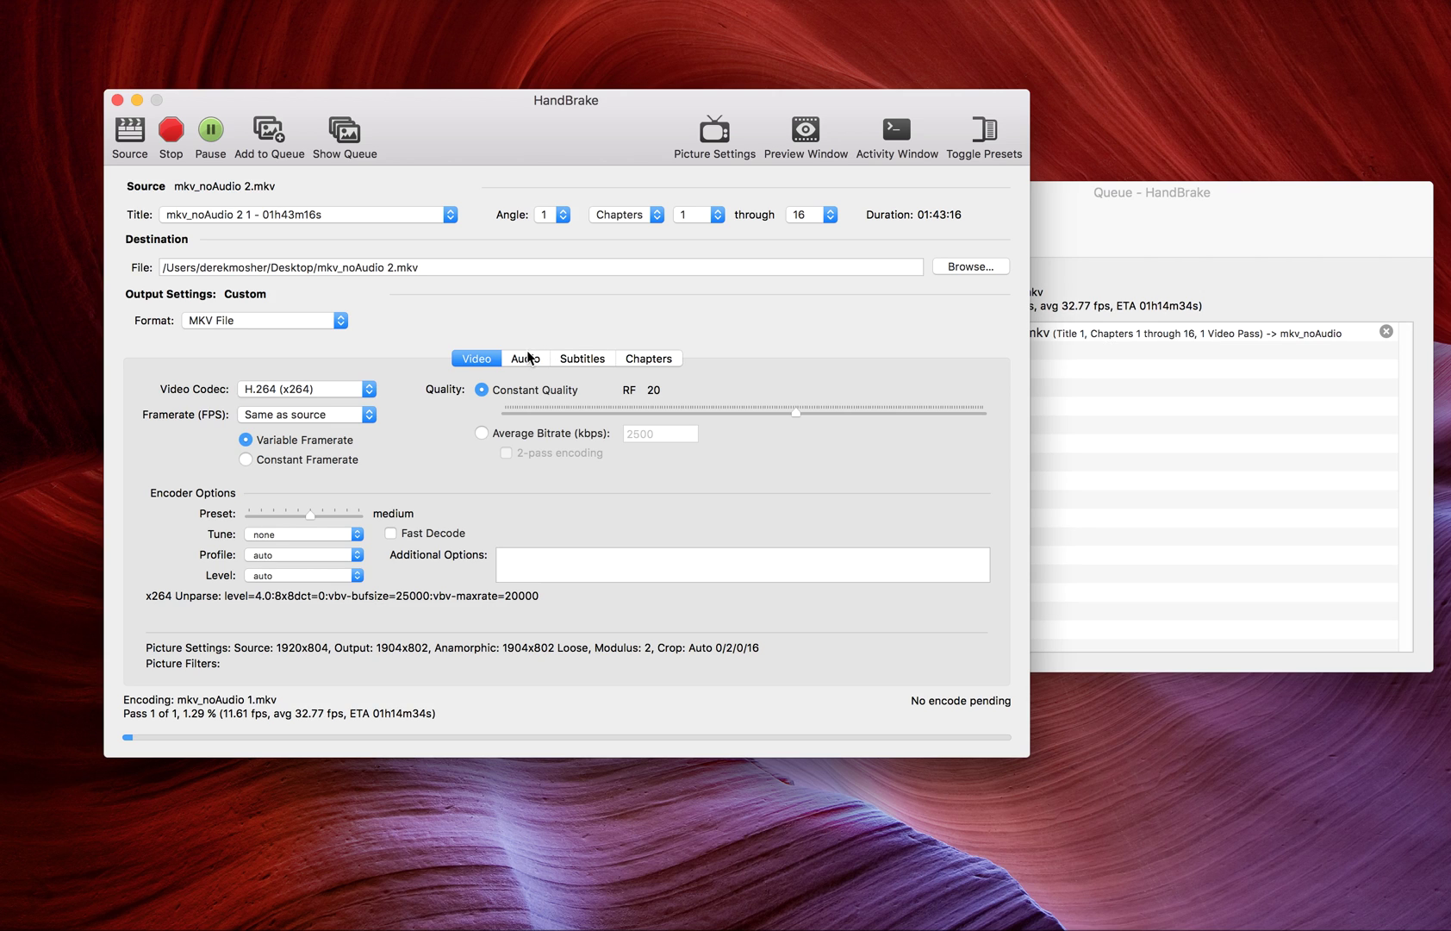
pyautogui.click(528, 357)
pyautogui.click(527, 443)
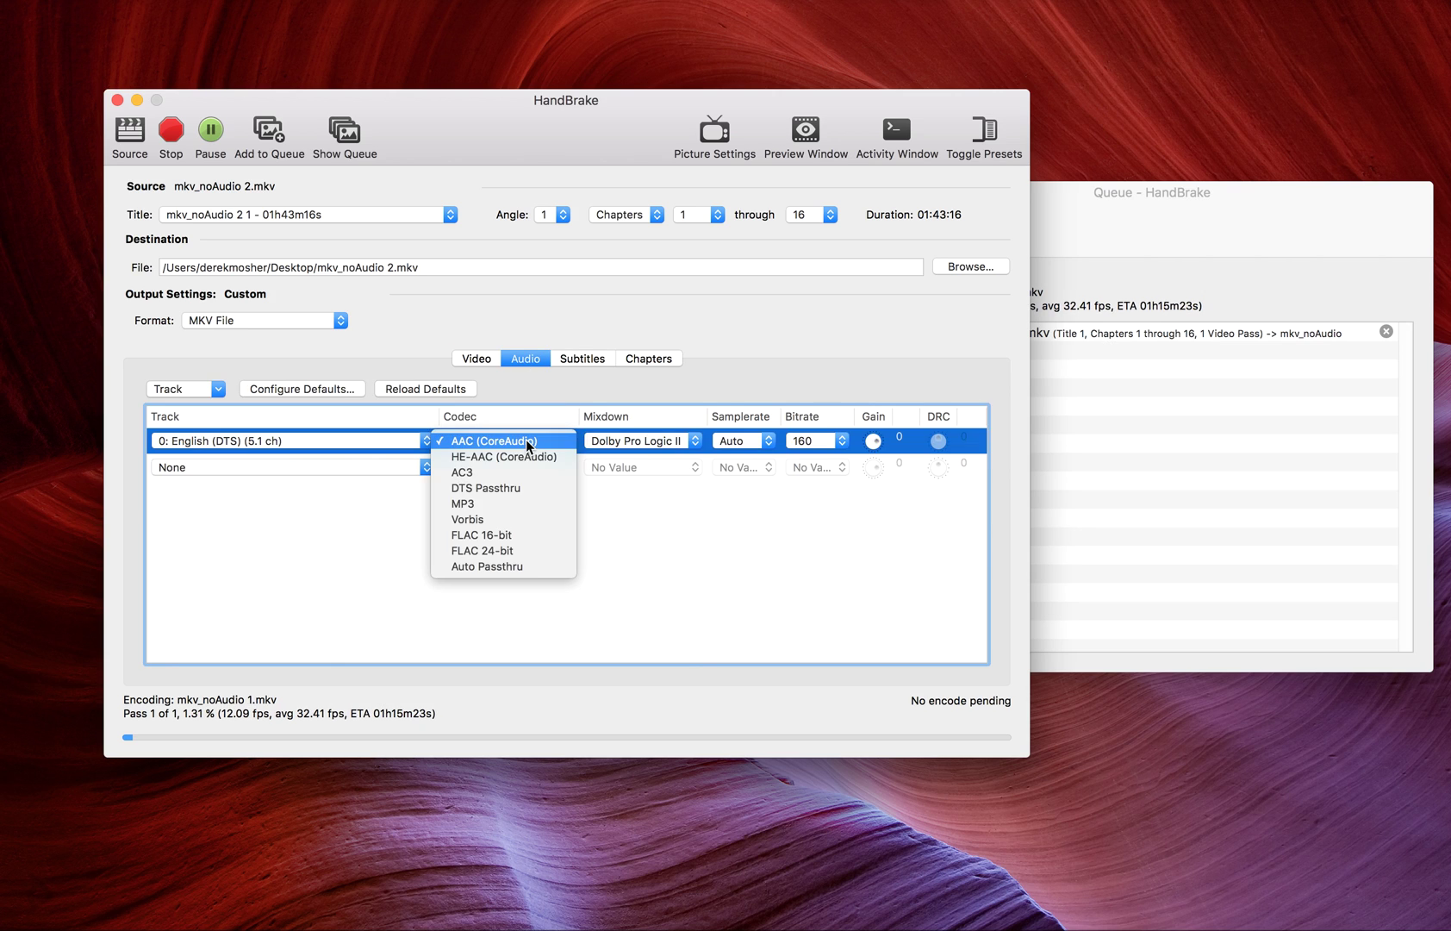
pyautogui.click(487, 504)
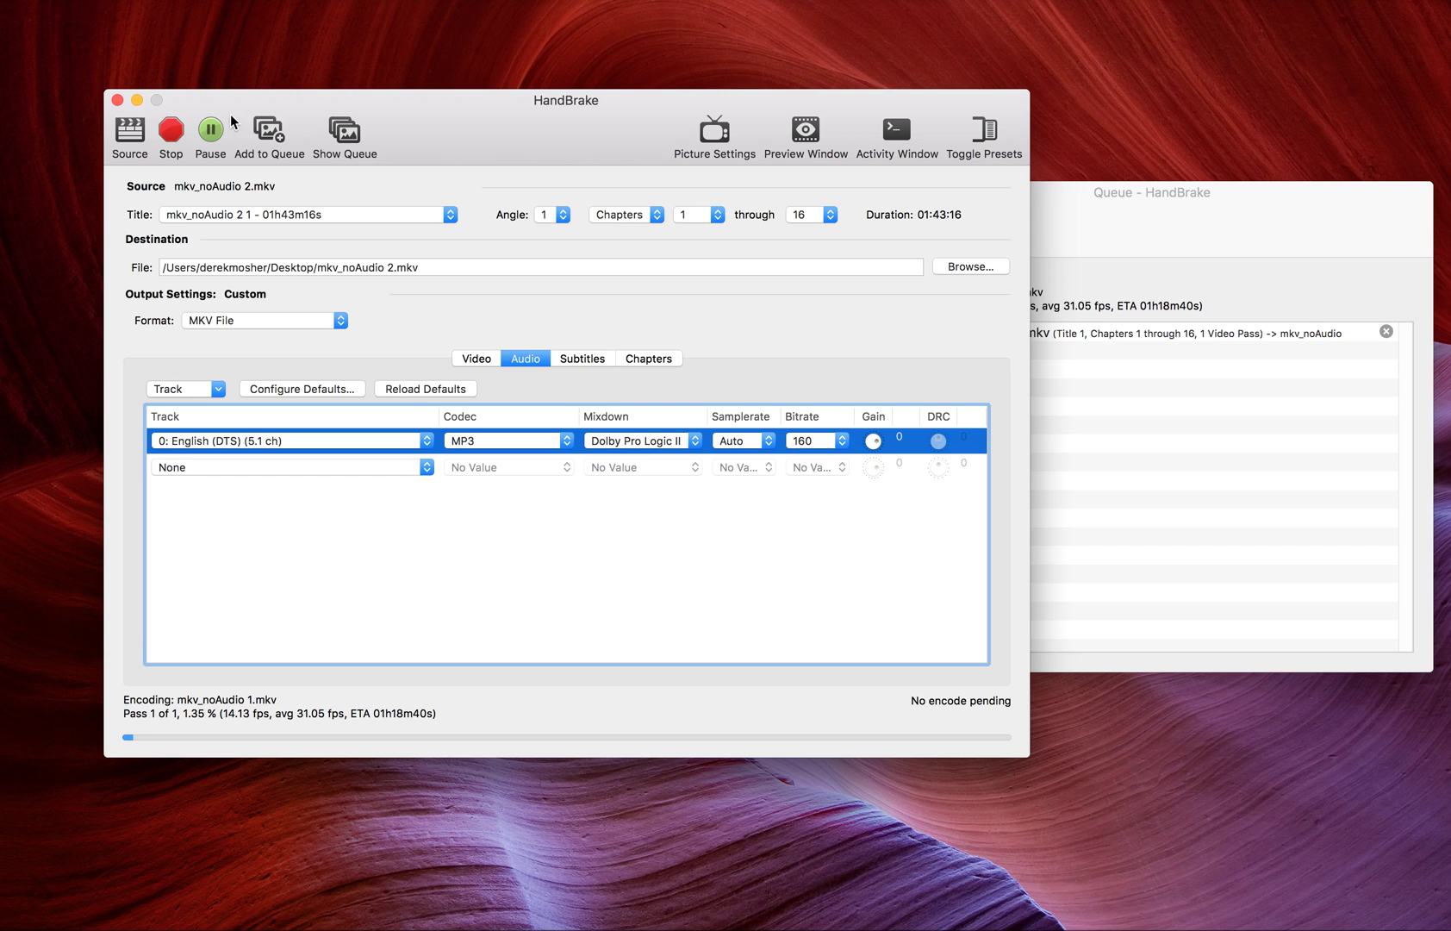
pyautogui.click(276, 135)
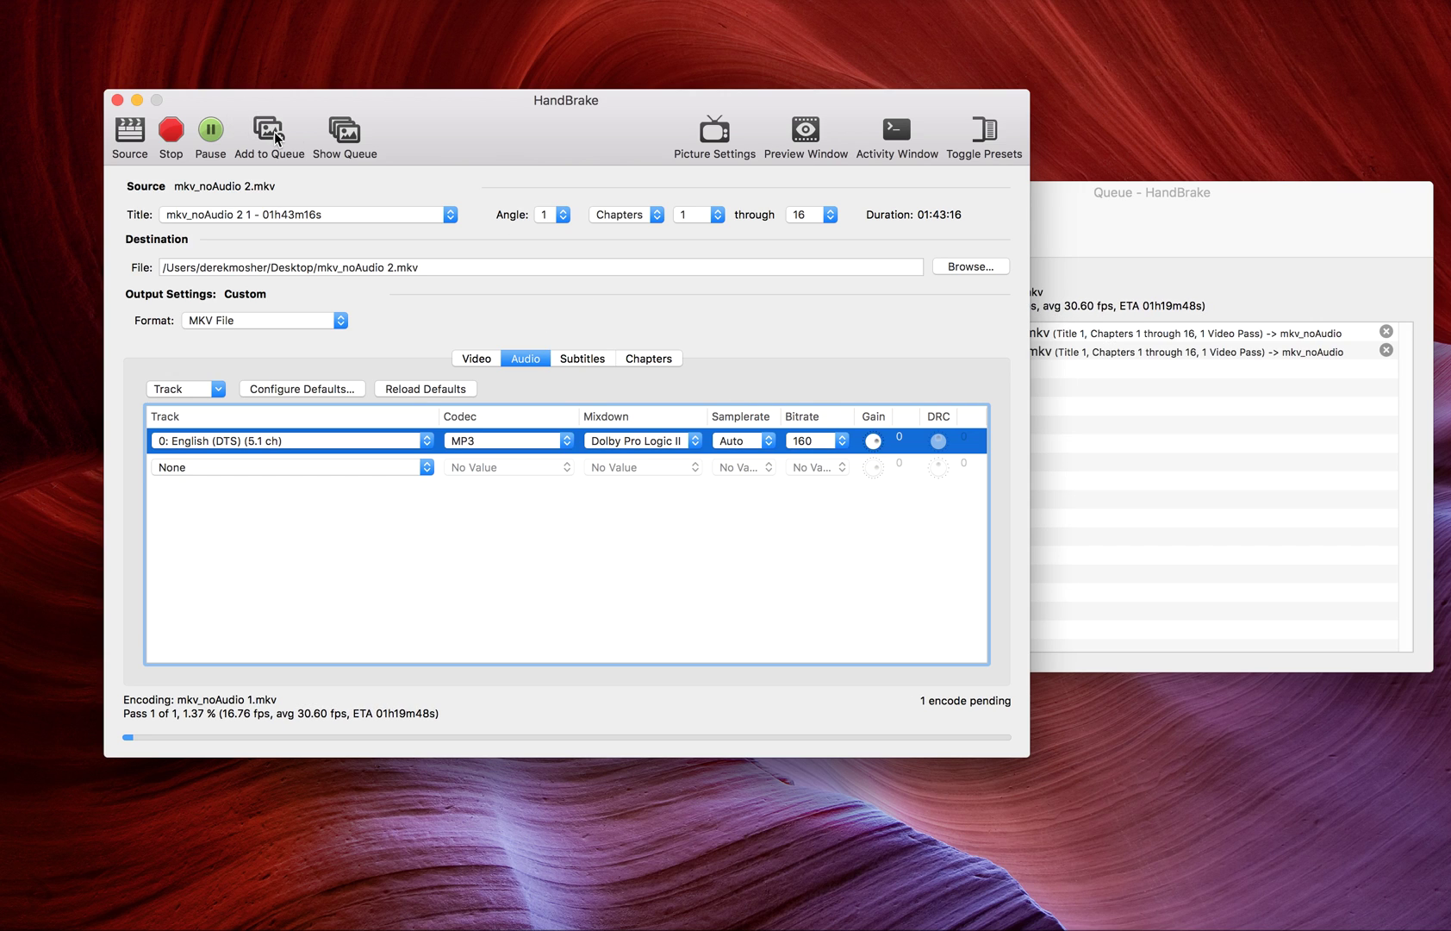
pyautogui.click(1055, 192)
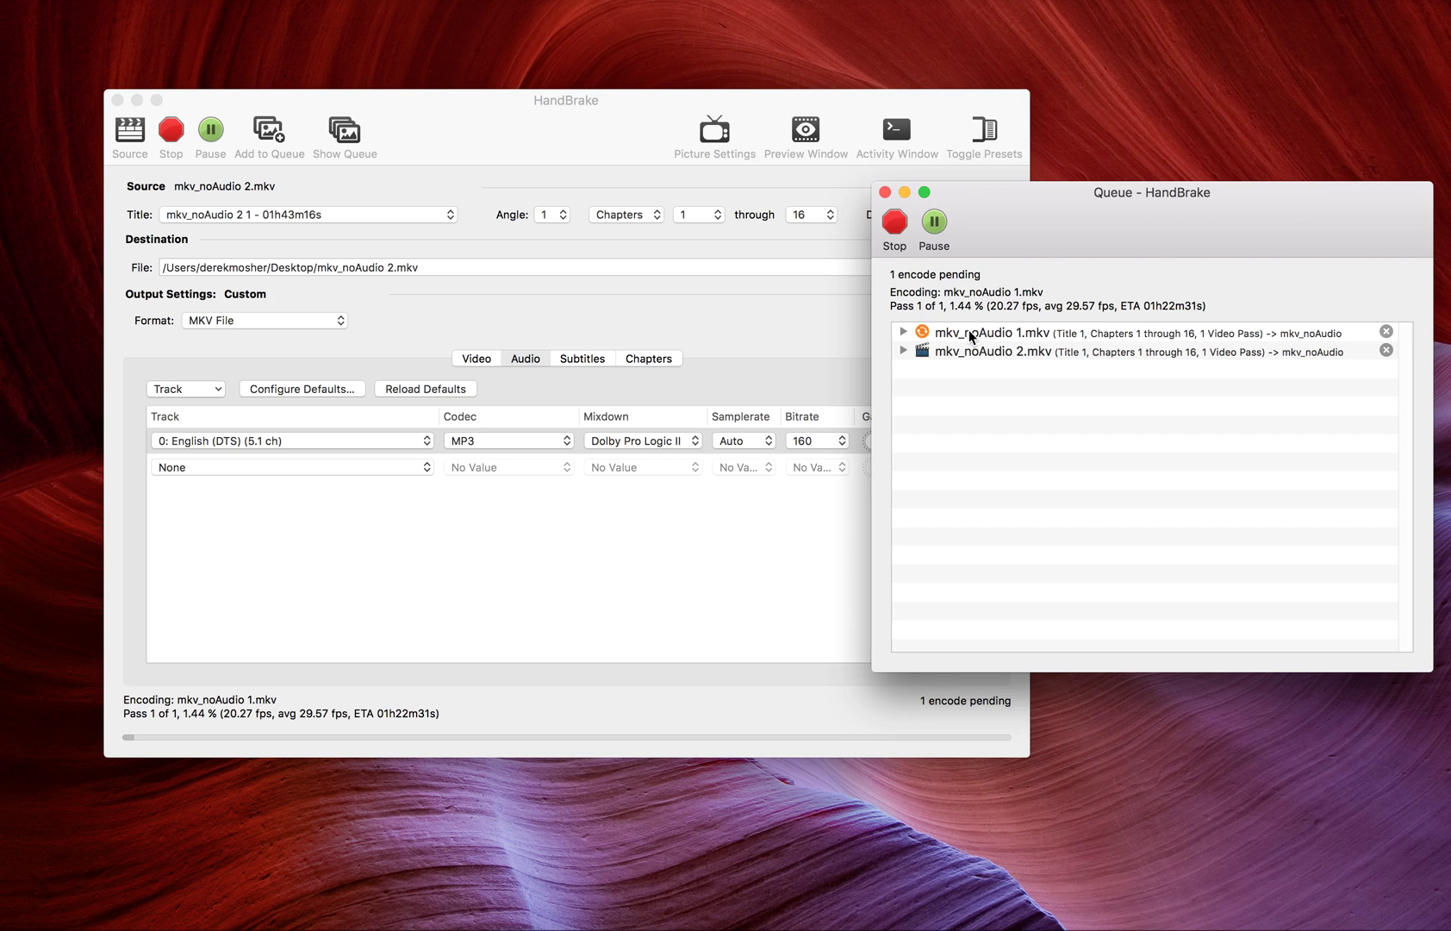
pyautogui.moveTo(970, 336)
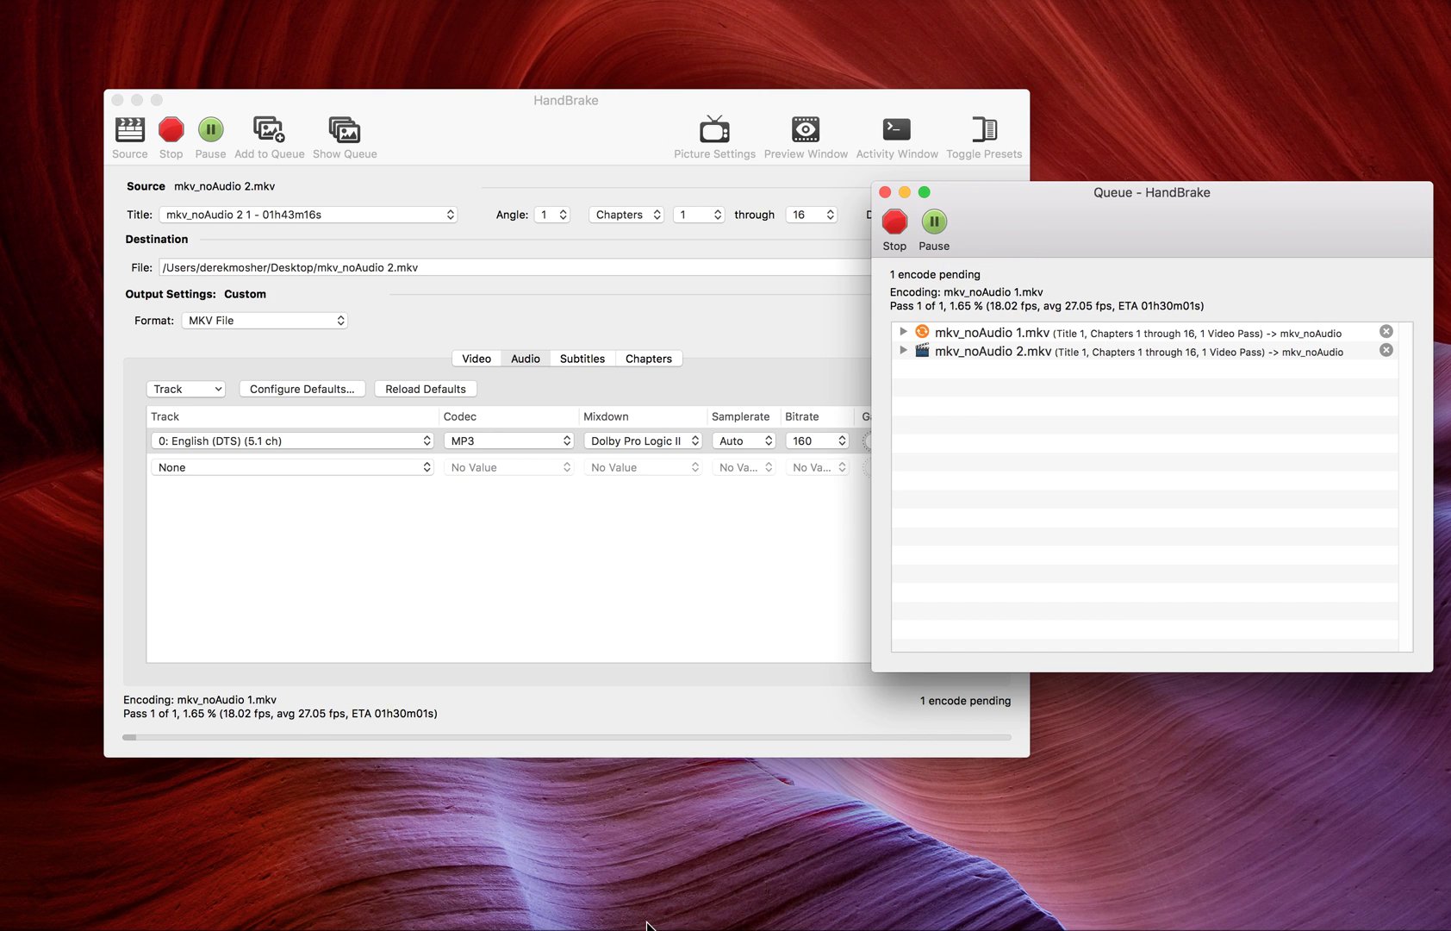
# In Chrome's PS4 Supported file formats page, highlight the MKV entry with its H.264 video and MP3 audio
pyautogui.click(389, 926)
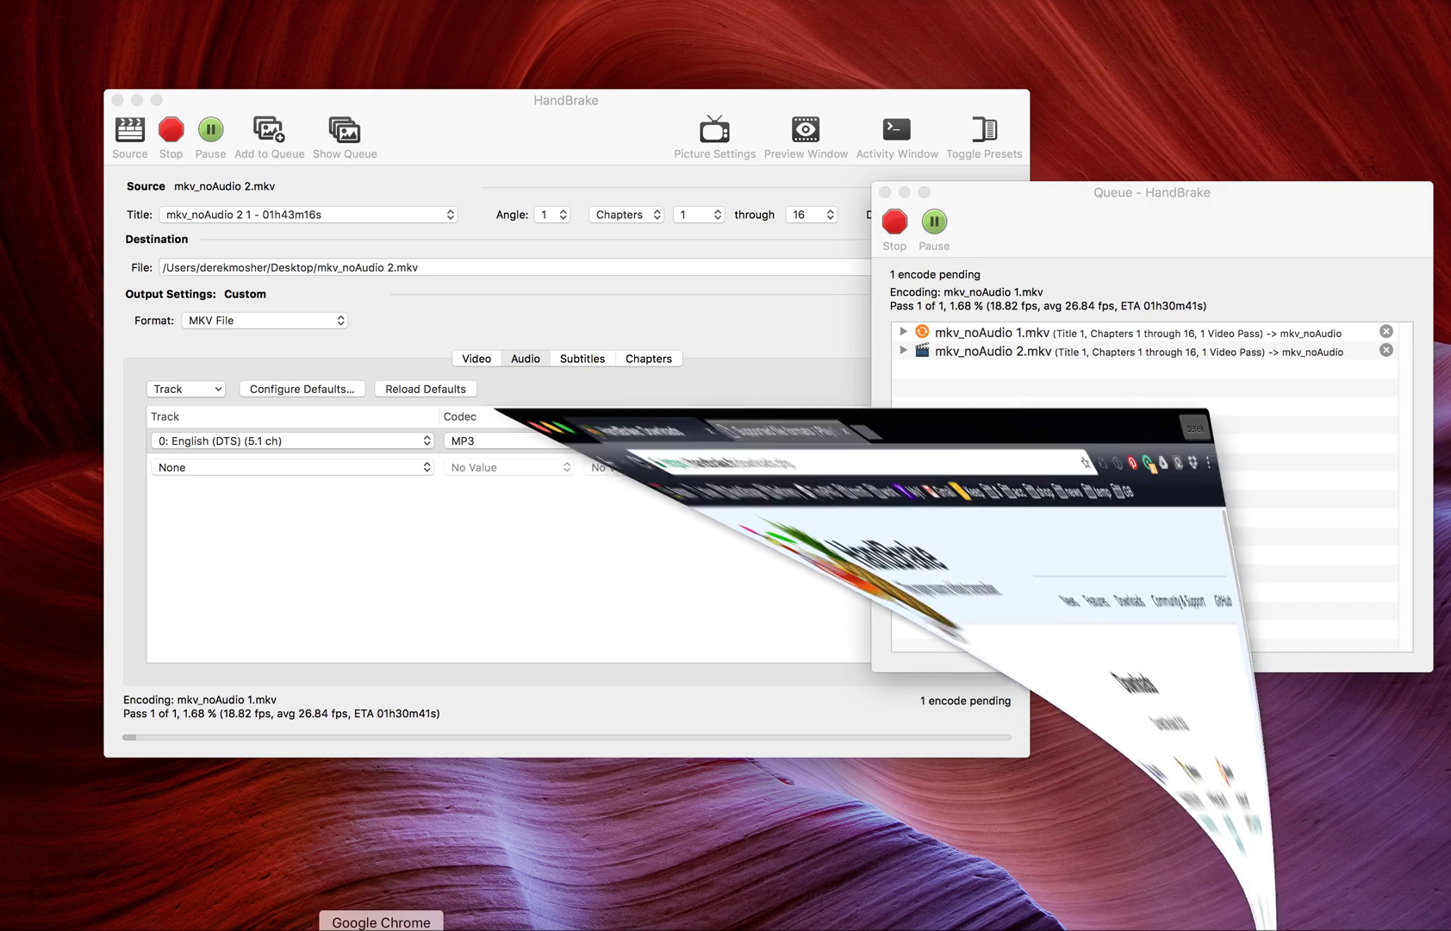
pyautogui.click(450, 43)
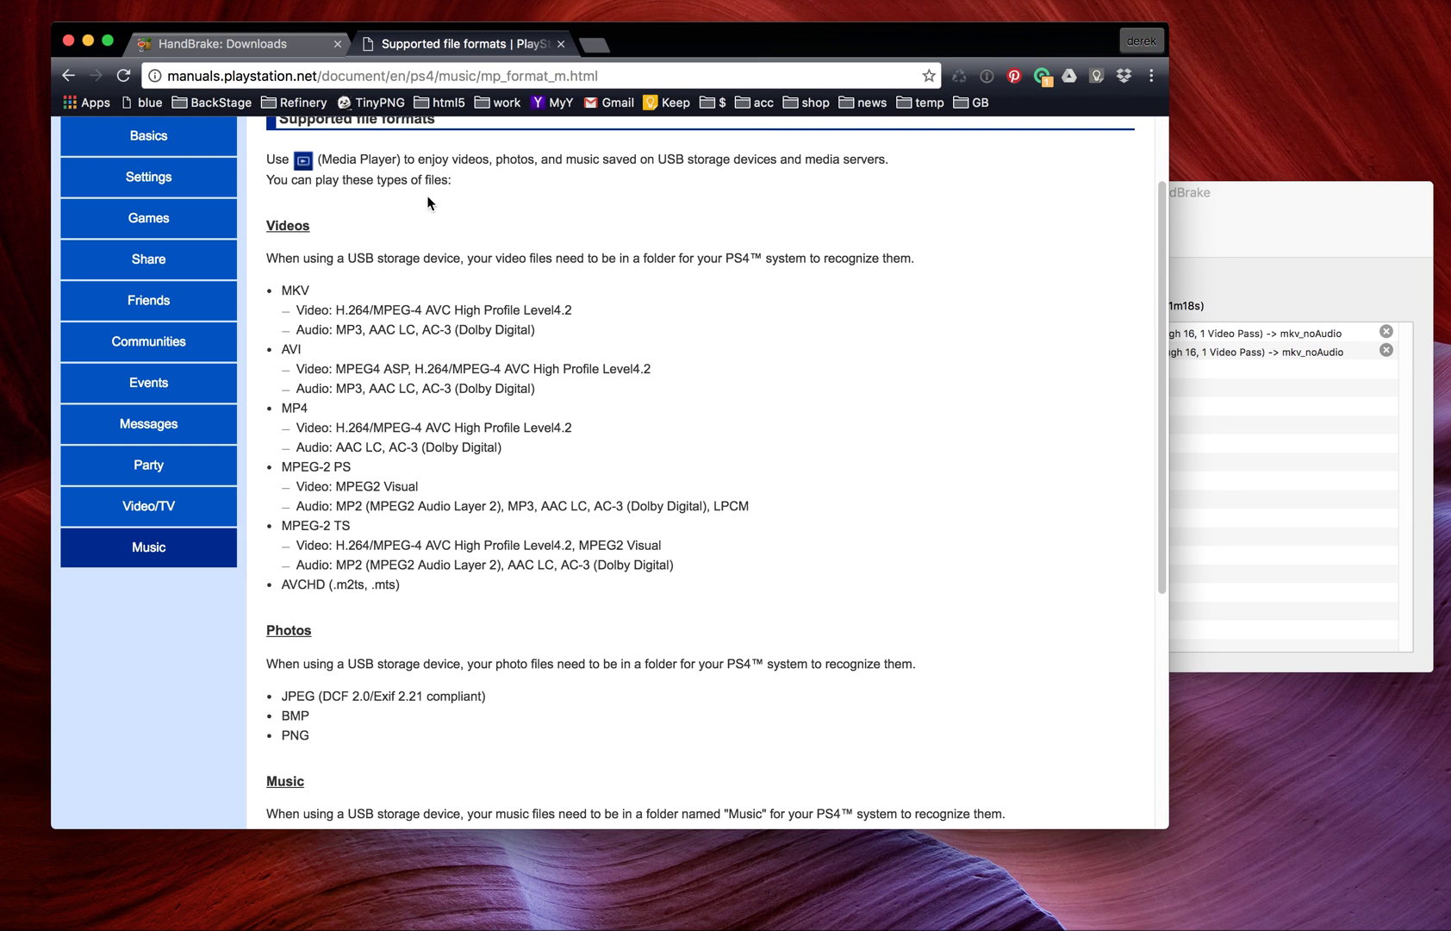
pyautogui.moveTo(282, 294); pyautogui.dragTo(641, 342)
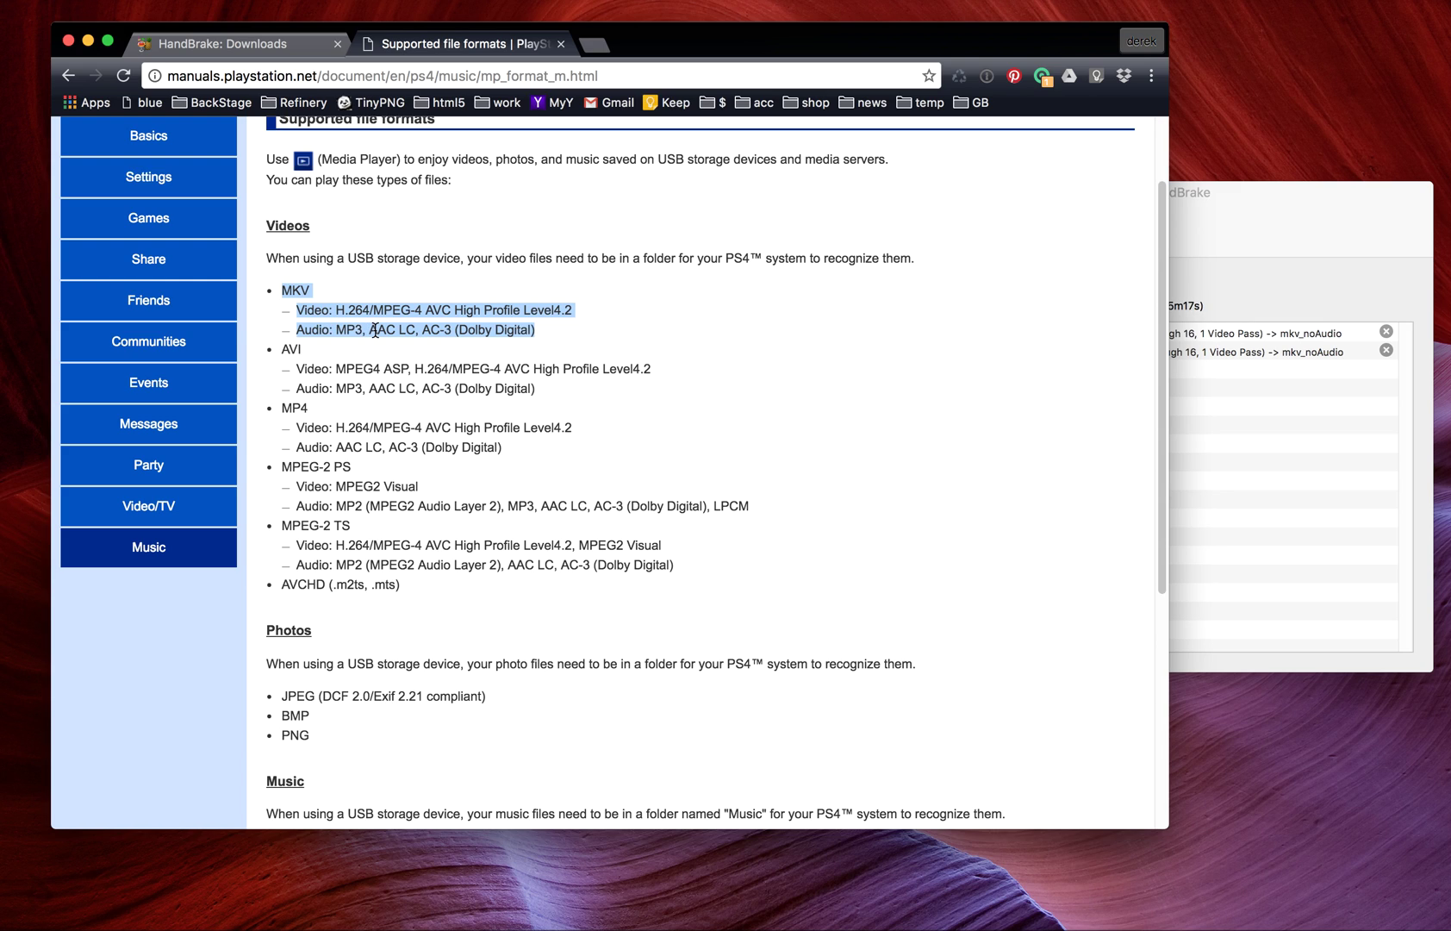
pyautogui.click(411, 330)
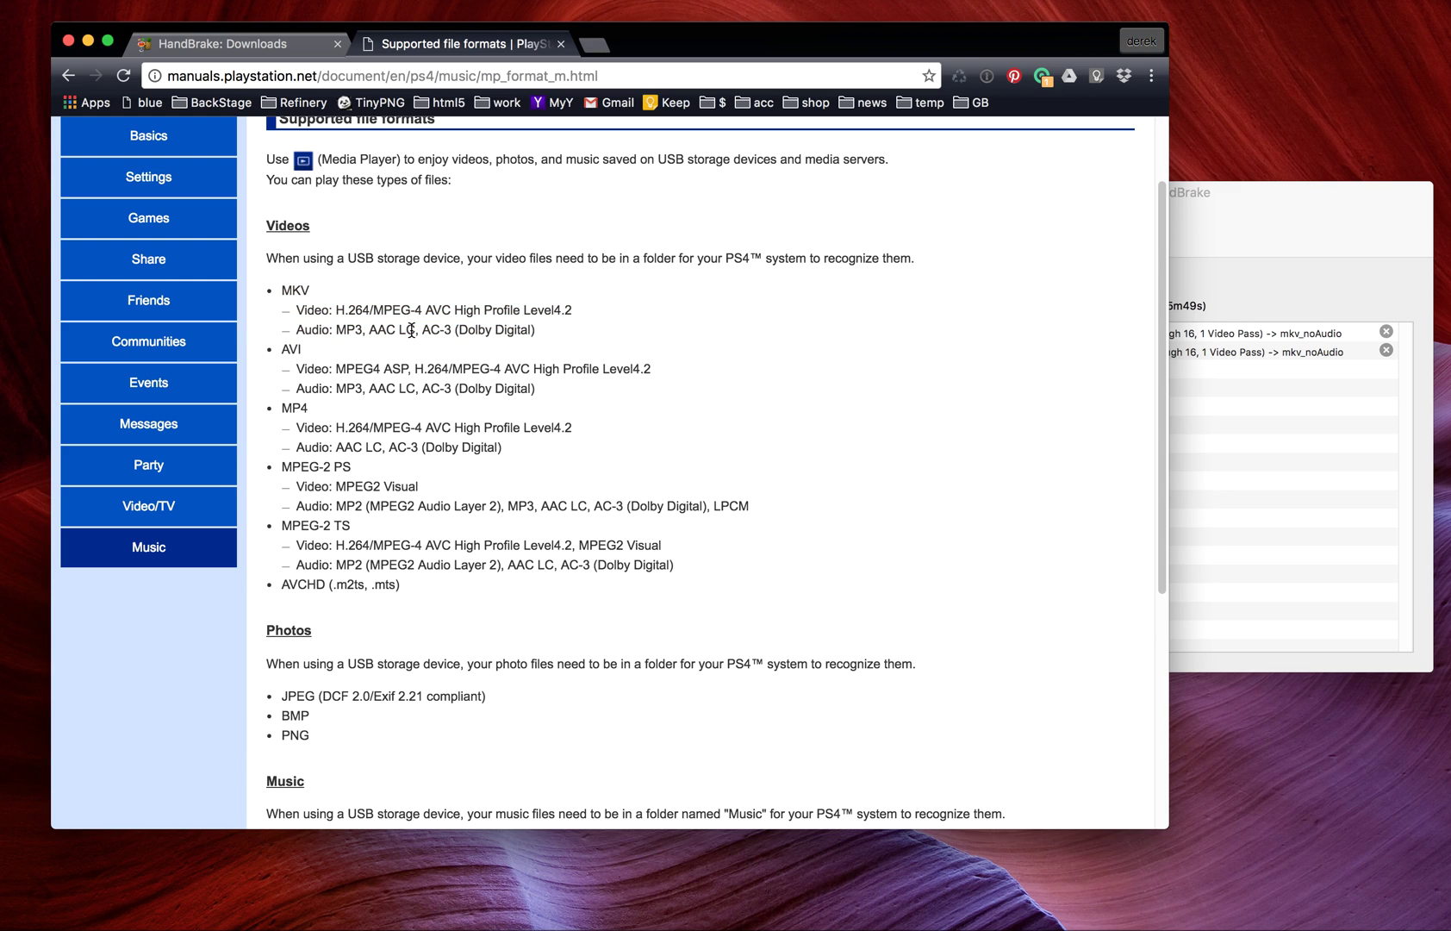
pyautogui.moveTo(406, 330); pyautogui.dragTo(375, 332)
pyautogui.moveTo(363, 331); pyautogui.dragTo(342, 331)
# Switch Chrome back to the HandBrake Downloads tab, minimize it, and bring HandBrake's main window forward
pyautogui.click(284, 45)
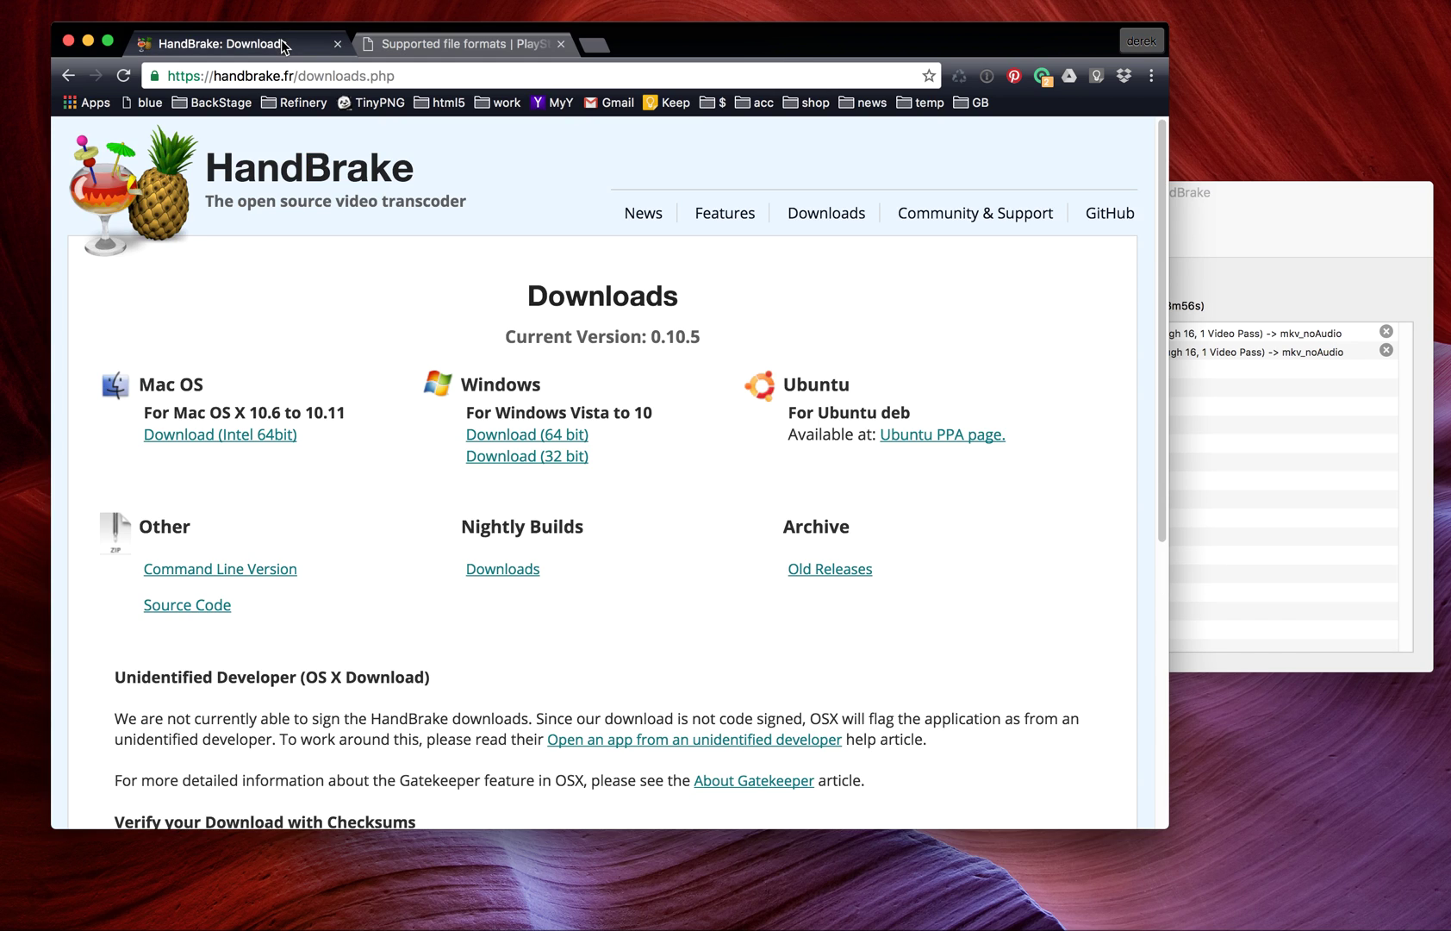
pyautogui.click(88, 40)
pyautogui.click(541, 132)
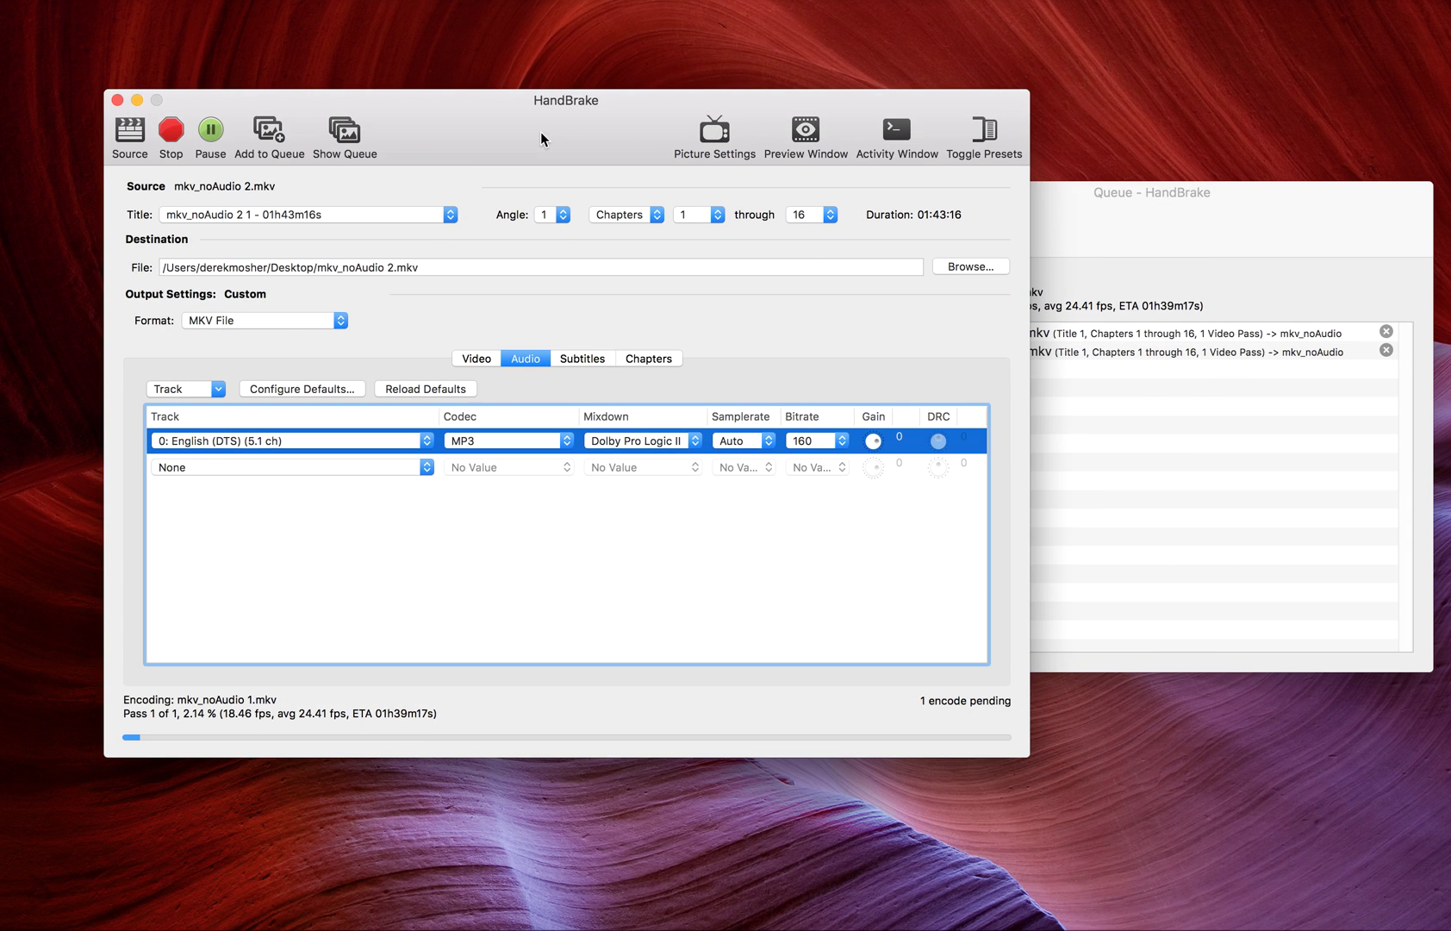